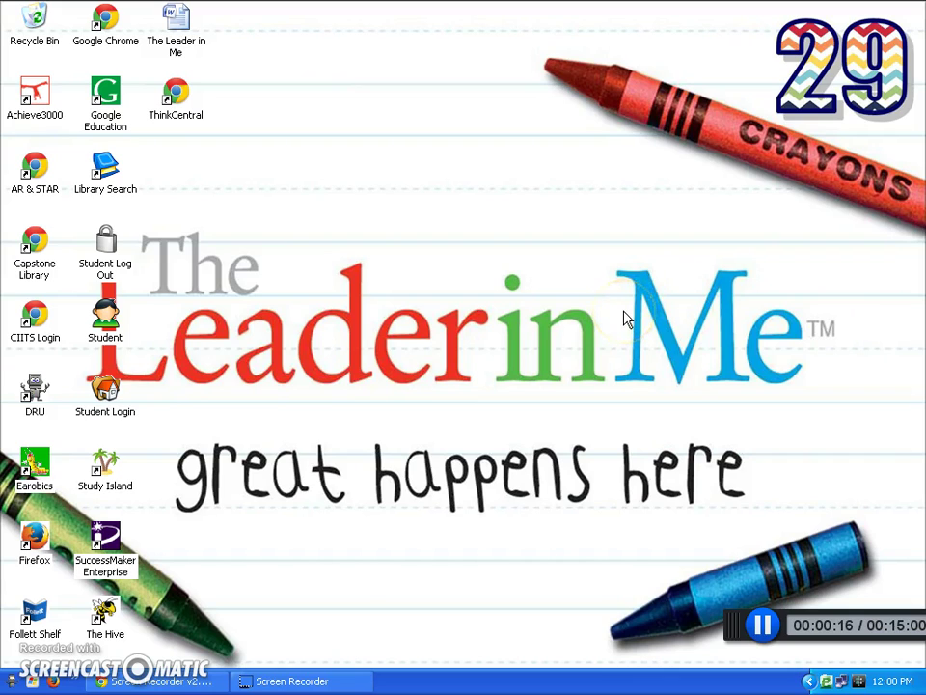
- Start Microsoft Office Excel 2003 from the Student desktop folder's ms office subfolder and dismiss the Getting Started pane
double_click(107, 325)
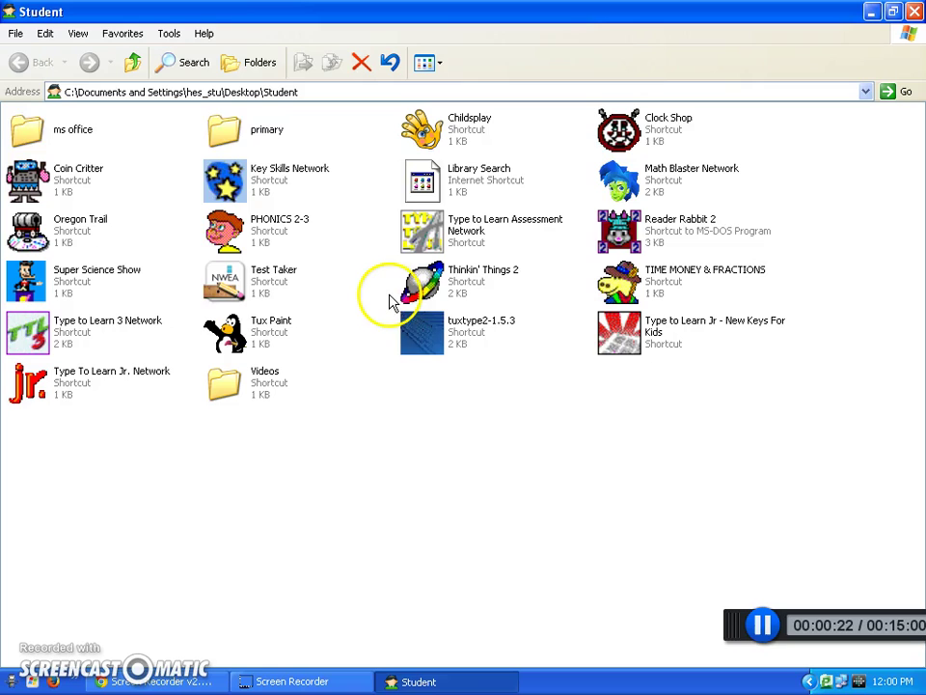
double_click(28, 132)
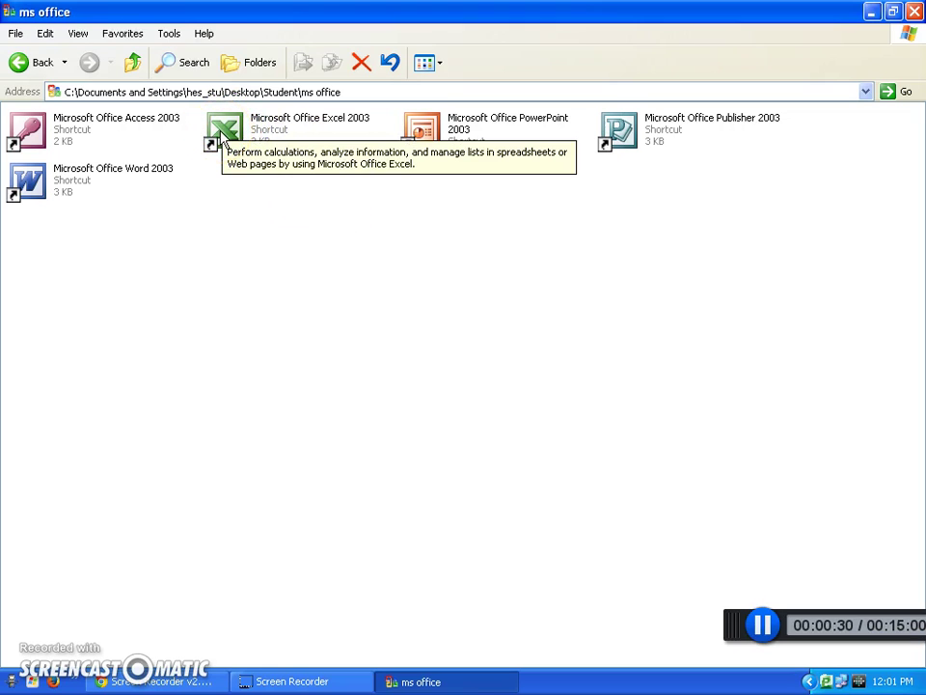
click(222, 135)
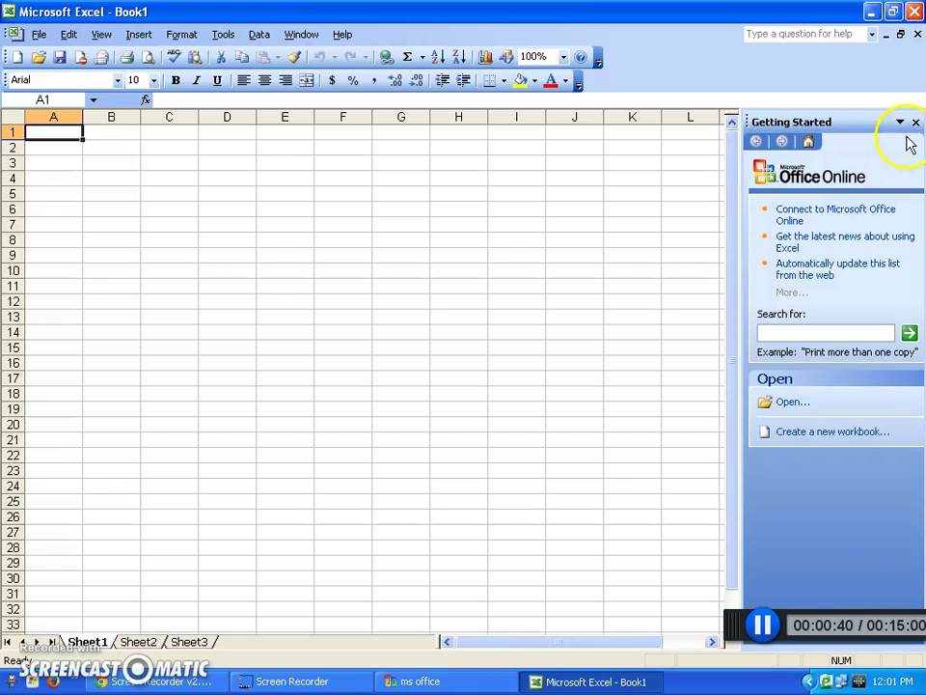
click(915, 122)
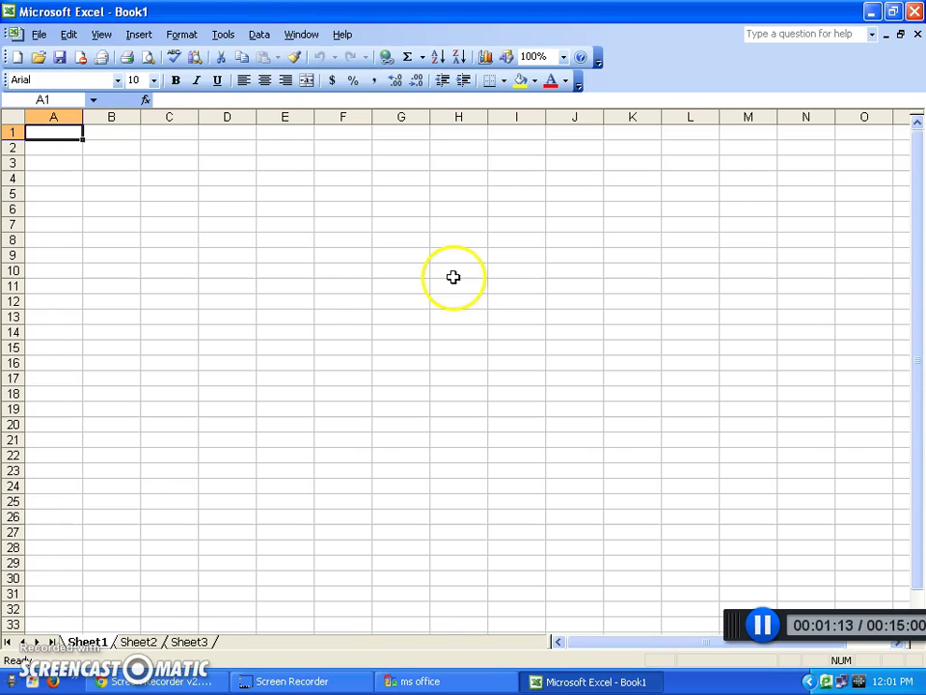
- Select cells G12, K4 and D27 in turn to examine how cells are addressed by column and row
click(393, 301)
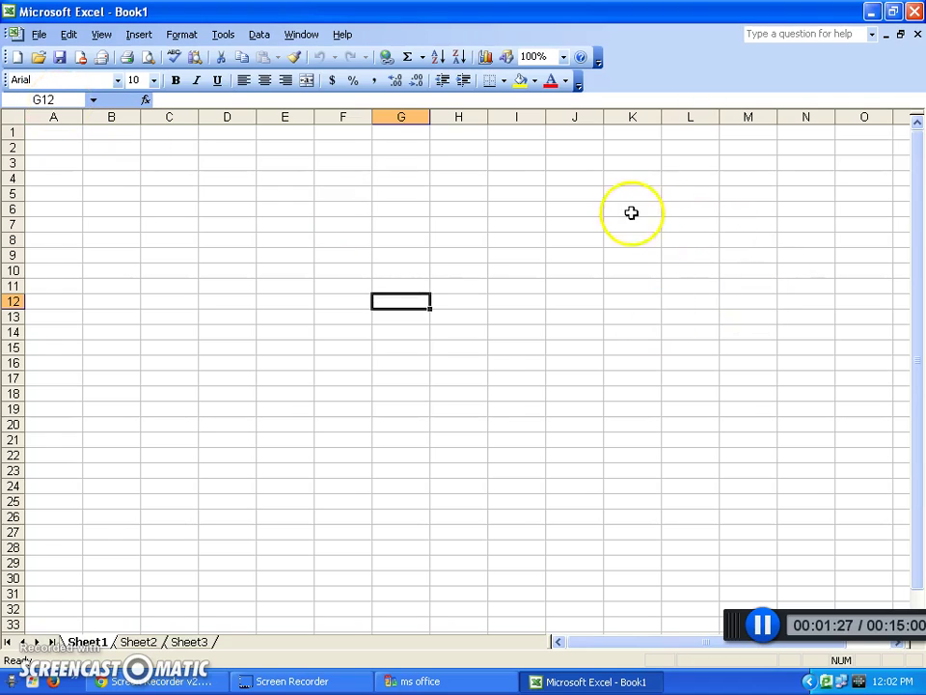
click(624, 180)
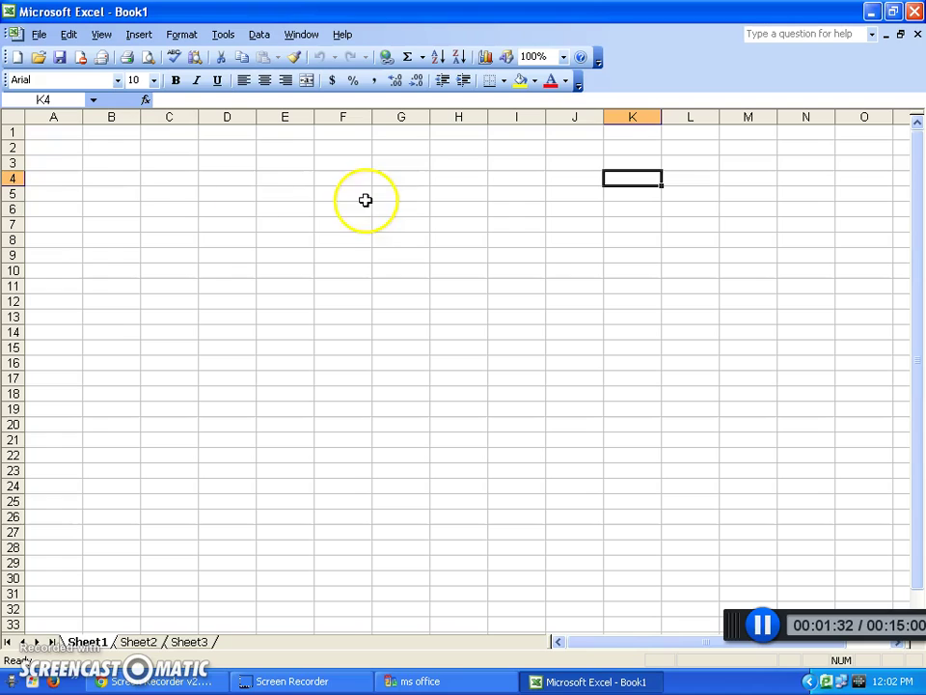
click(226, 536)
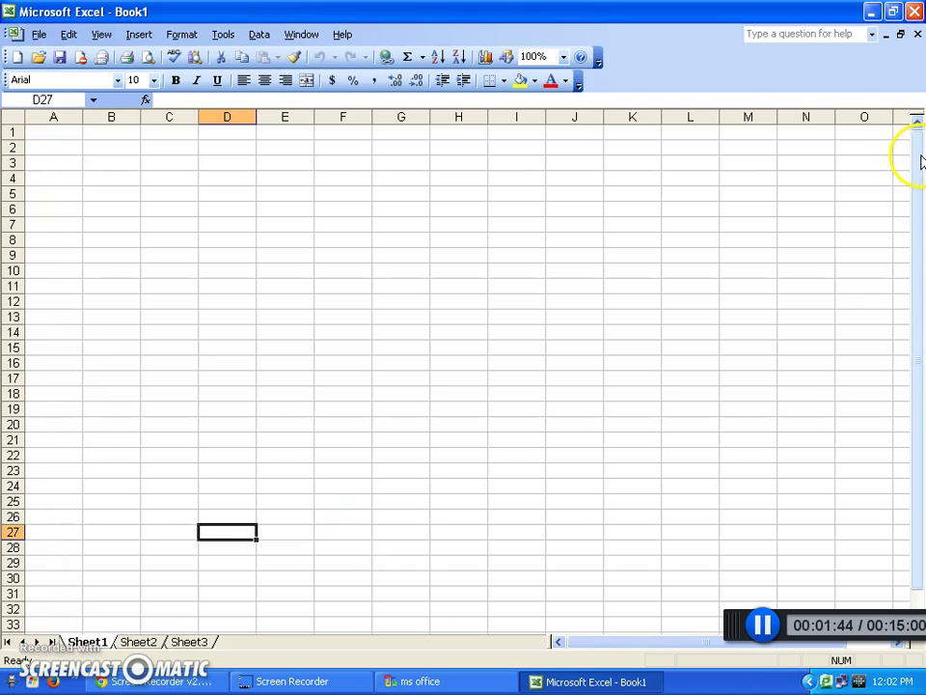
- Examine how far the grid extends and how columns past Z are lettered, moving along row 3 to column AO
drag(919, 157, 919, 211)
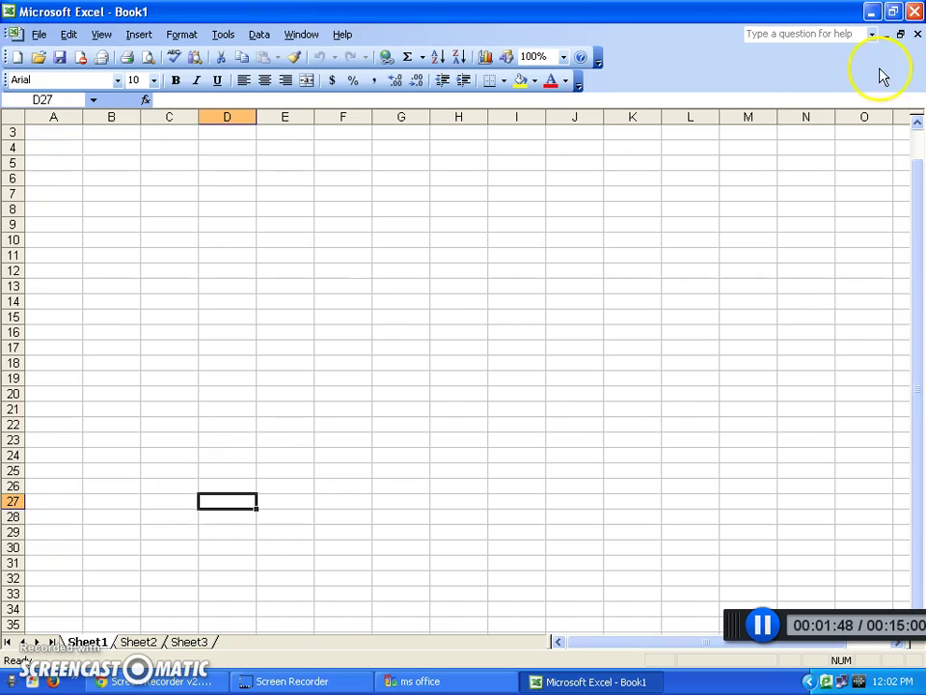
click(861, 116)
key(Right)
key(Right)
key(Right)
key(Right)
key(Right)
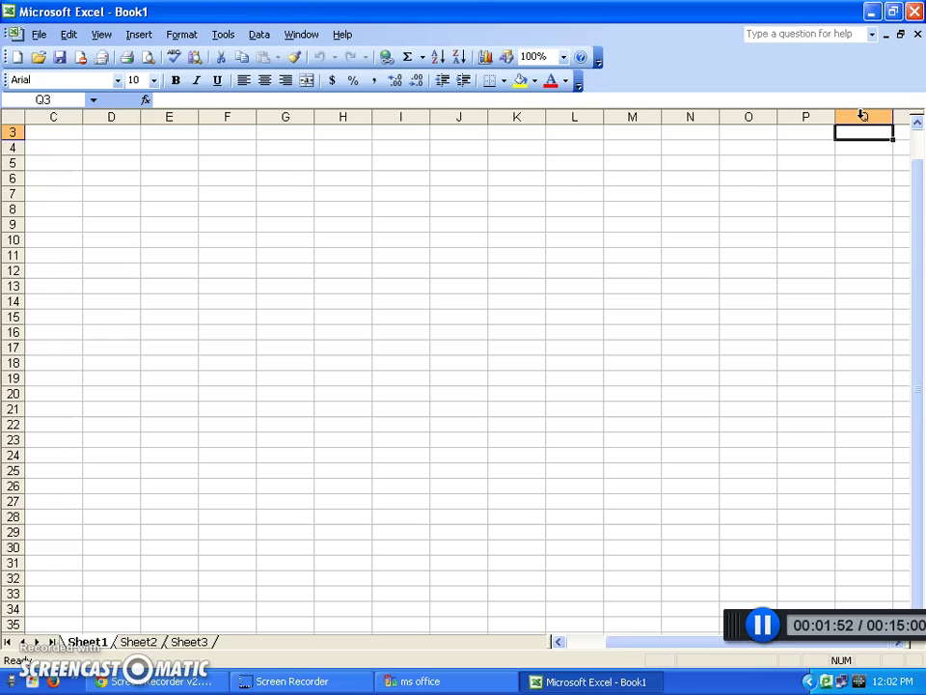
key(Right)
key(Right)
key(Right)
key(Right)
key(Right)
key(Right)
key(Right)
key(Right)
key(Right)
key(Right)
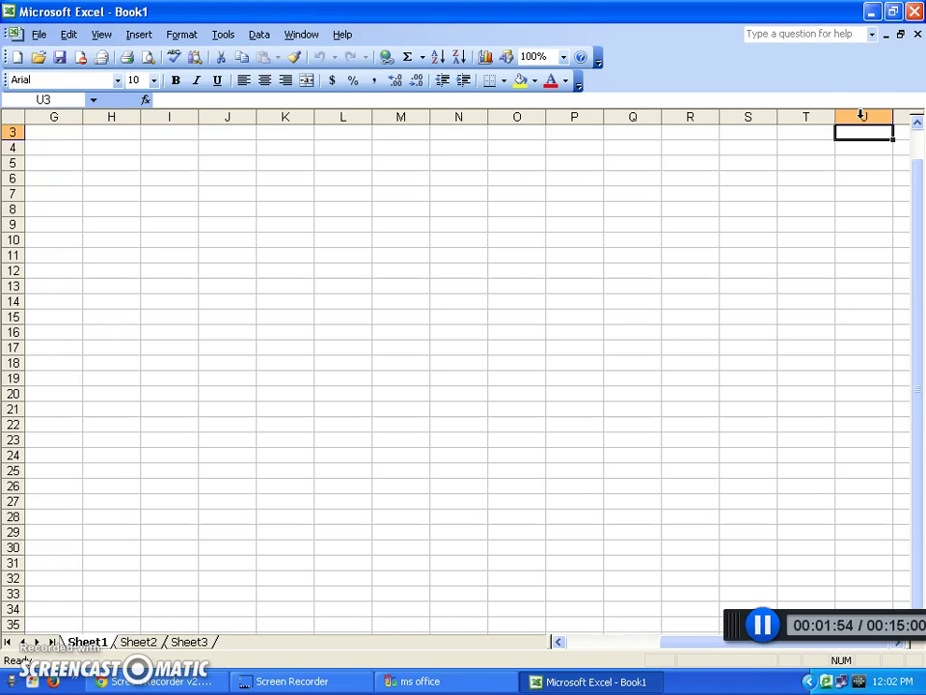
key(Right)
key(Right)
key(Right)
key(Right)
key(Right)
key(Right)
key(Right)
key(Right)
key(Right)
key(Right)
key(Right)
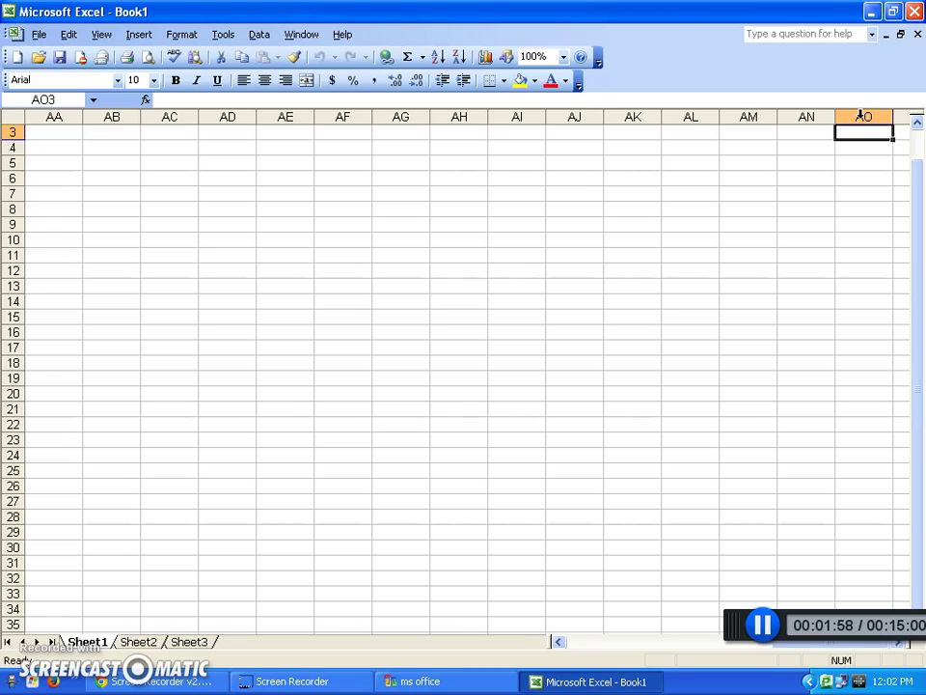
- Go back along row 3 to column A and up to cell A1
key(Left)
key(Left)
key(Left)
key(Left)
key(Left)
key(Left)
key(Left)
key(Left)
key(Left)
key(Left)
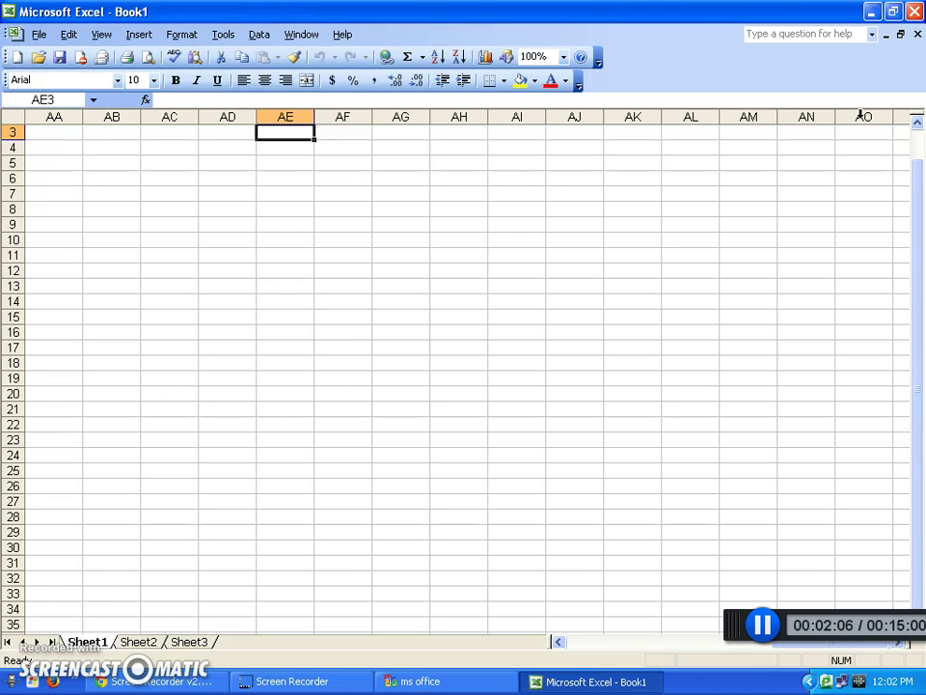
key(Left)
key(Left)
key(Left)
key(Left)
key(Left)
key(Left)
key(Left)
key(Left)
key(Left)
key(Left)
key(Left)
key(Left)
key(Left)
key(Left)
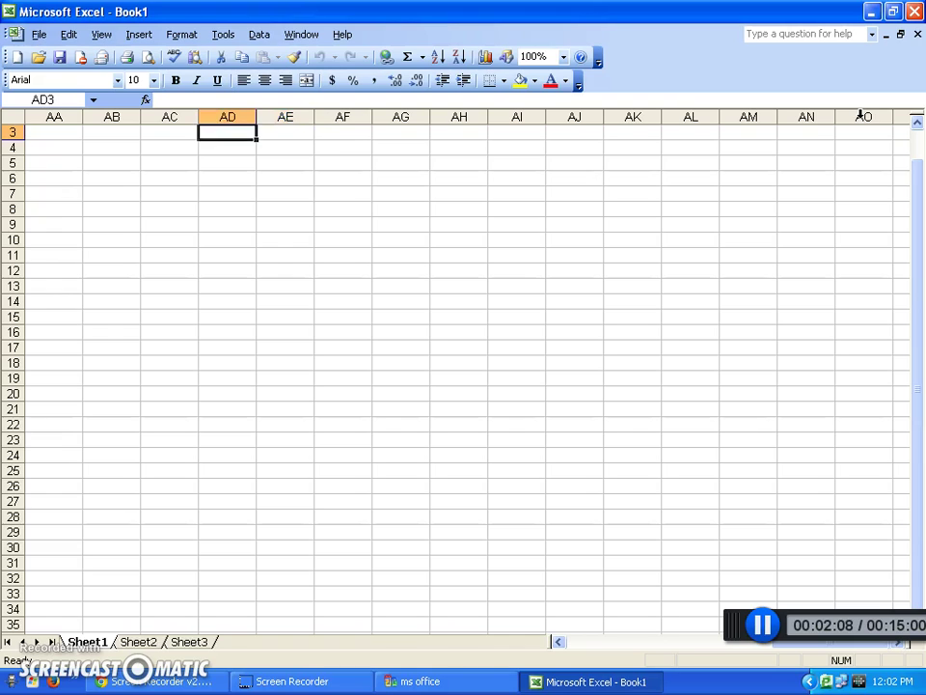
key(Left)
key(Left)
key(Left)
key(Left)
key(Left)
key(Left)
key(Left)
key(Left)
key(Left)
key(Left)
key(Left)
key(Left)
key(Left)
key(Left)
key(Left)
key(Left)
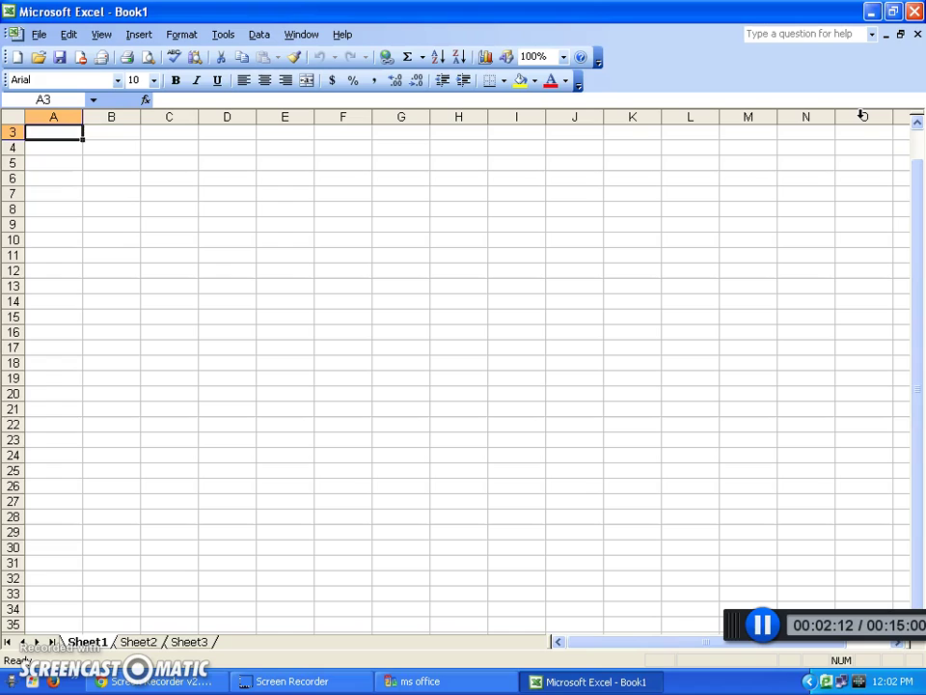
key(Up)
key(Up)
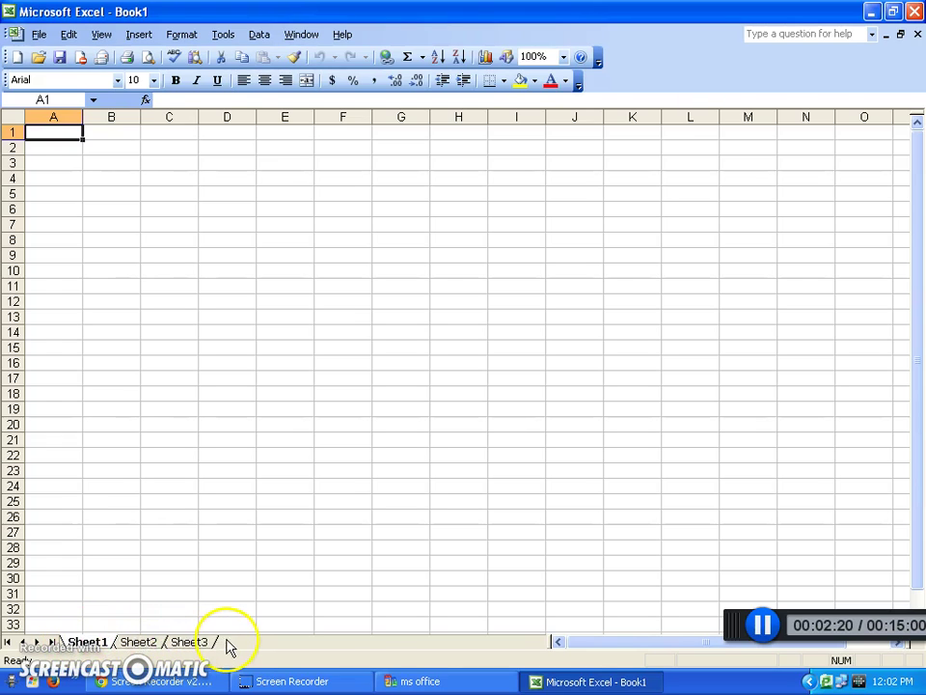
- View the blank Sheet2 and Sheet3 worksheets, and return to Sheet1
click(135, 642)
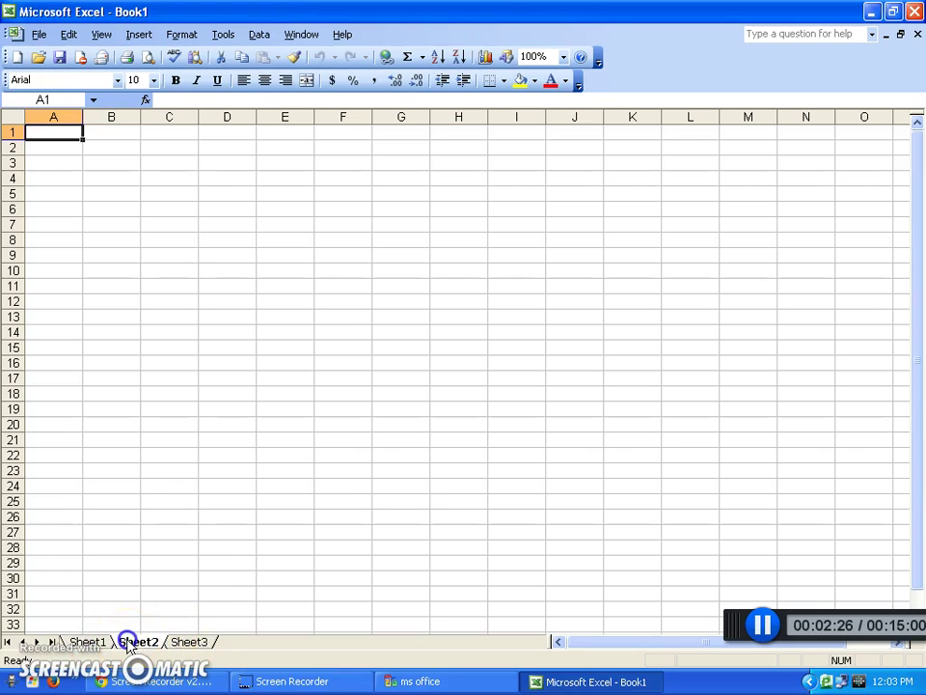
click(190, 642)
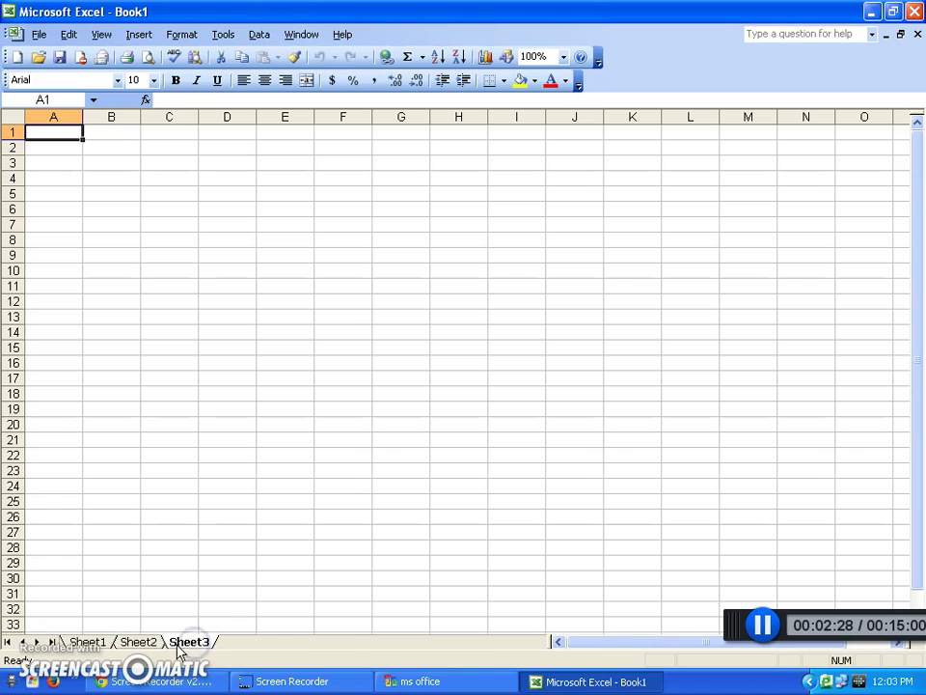
click(90, 641)
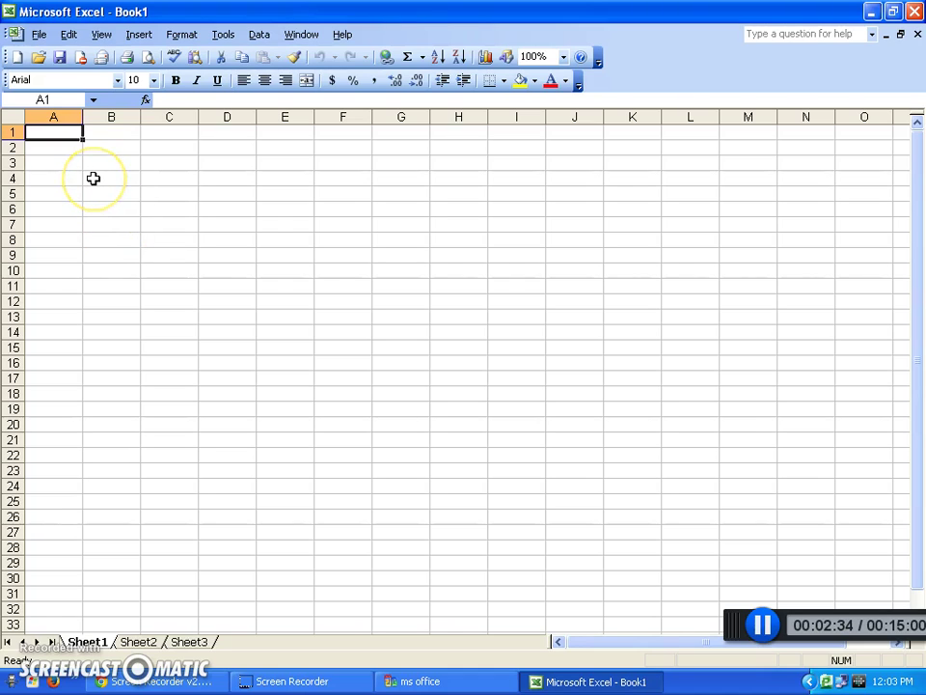
- Enter the title "Farmer Brown and his Crops" in cell A1
click(56, 153)
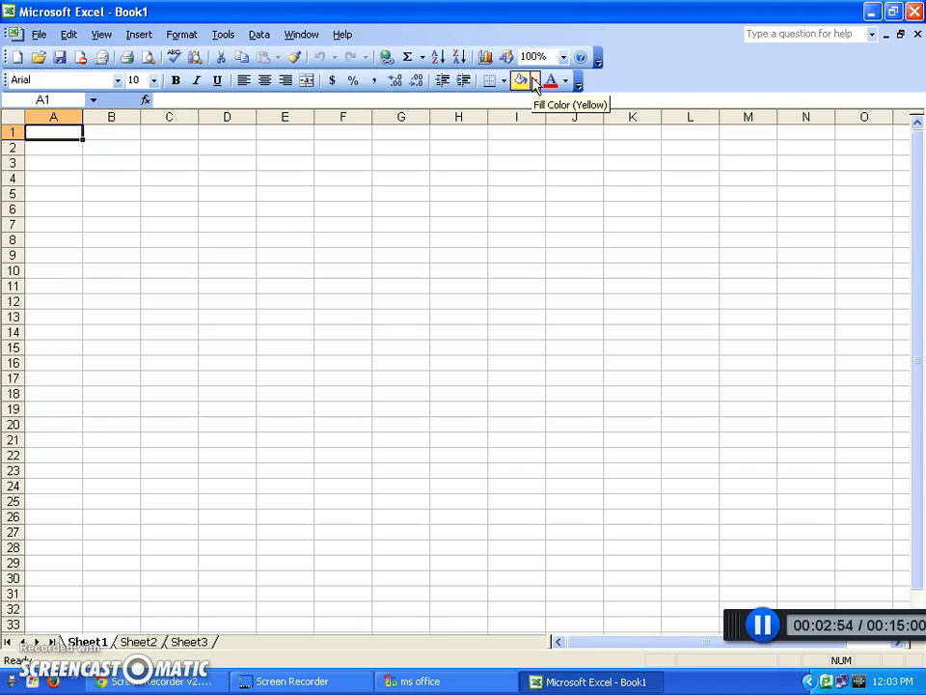
click(51, 135)
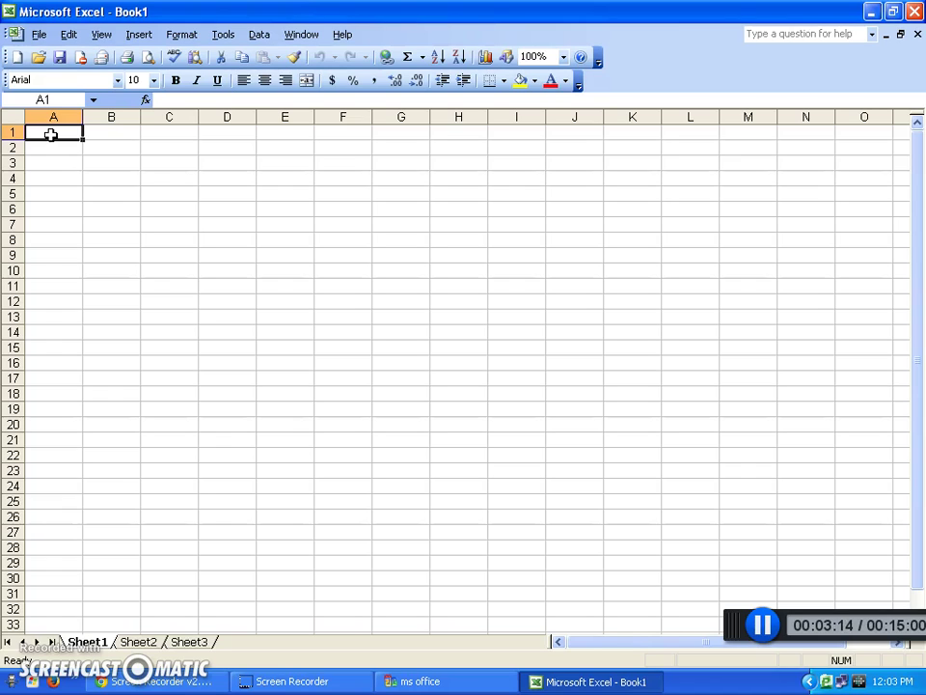
text(Farmer Brown and his Crops)
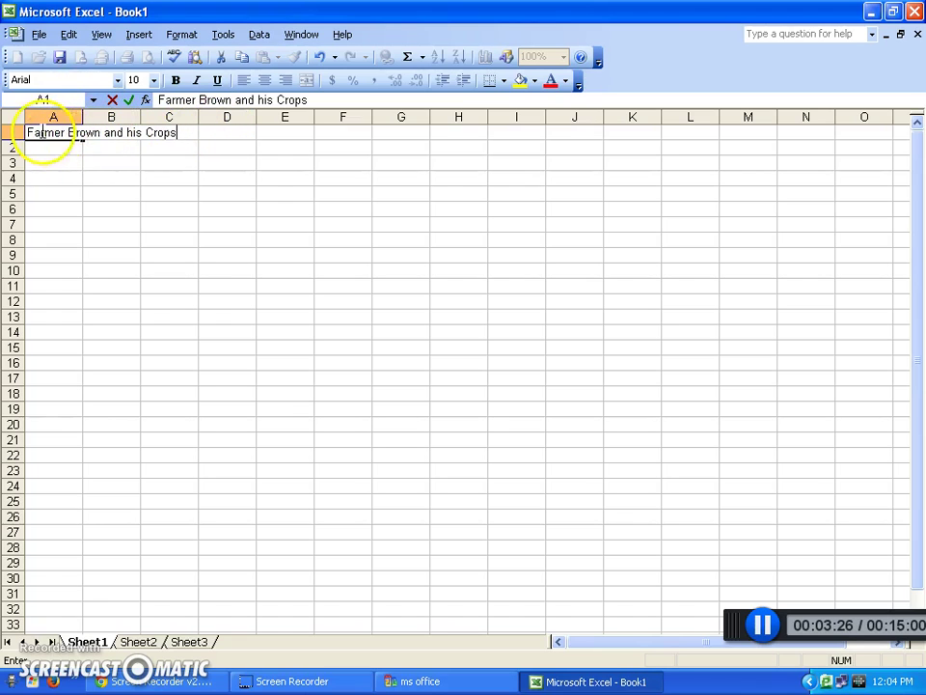
- Change the font of the whole title text in cell A1 to Bauhaus 93
drag(175, 132, 29, 132)
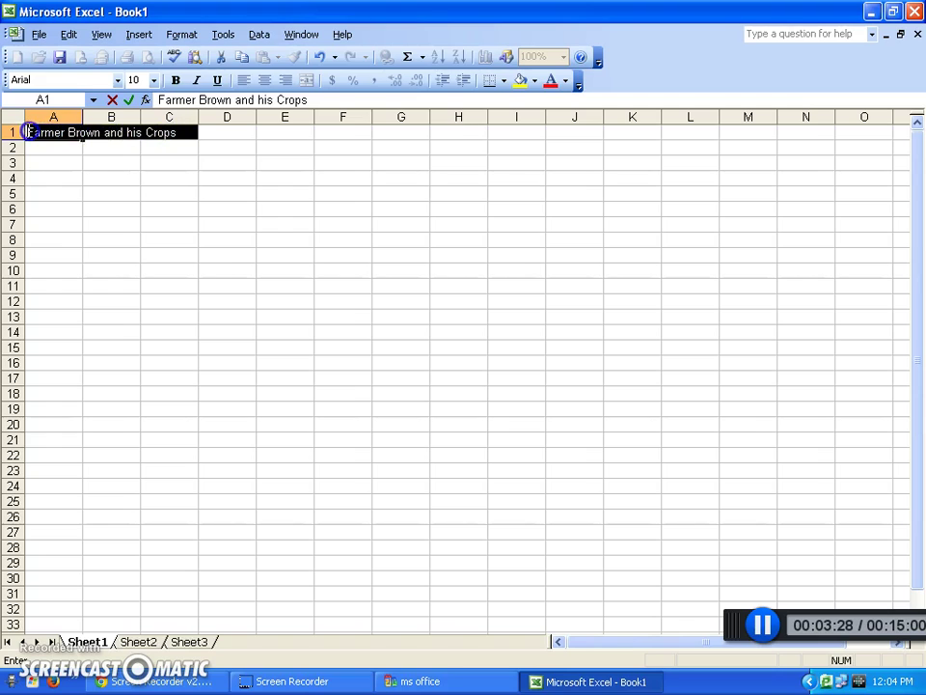
click(153, 80)
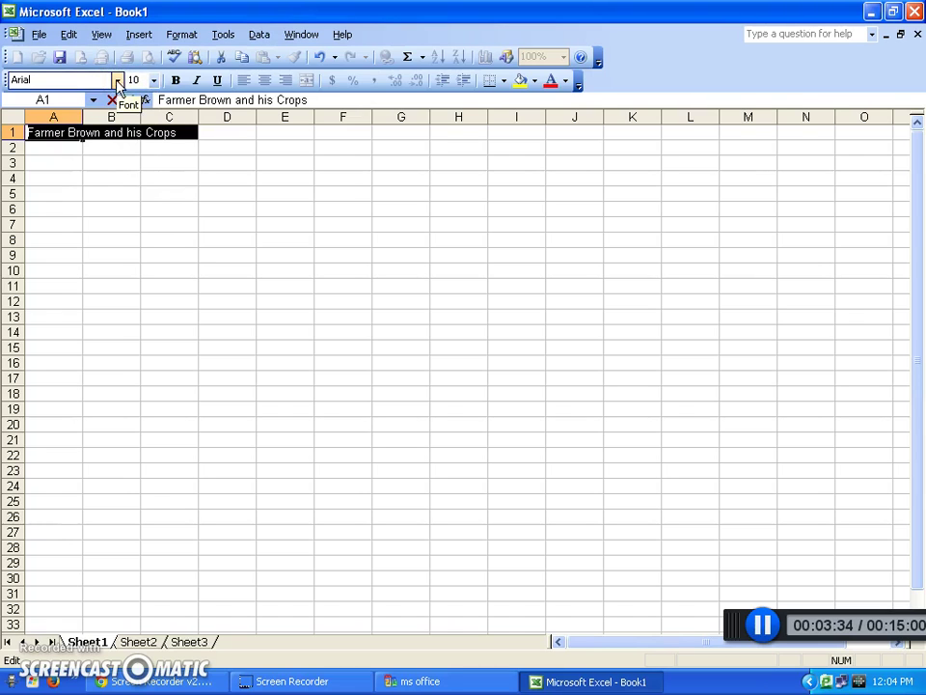
click(118, 81)
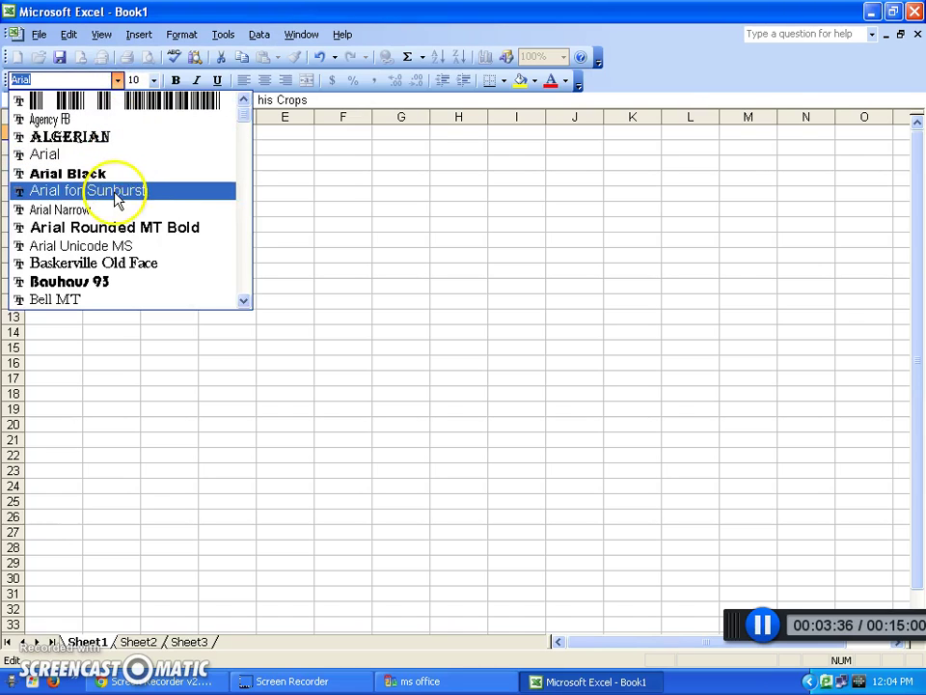
click(106, 282)
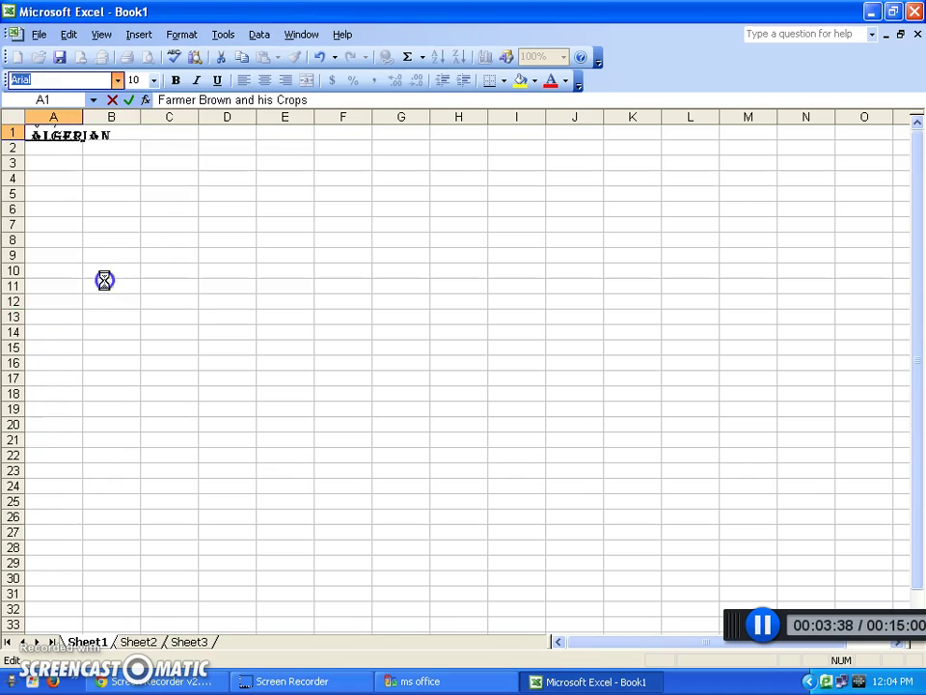
- Try a font size of 48 on the title text and undo it
click(153, 80)
drag(152, 225, 150, 225)
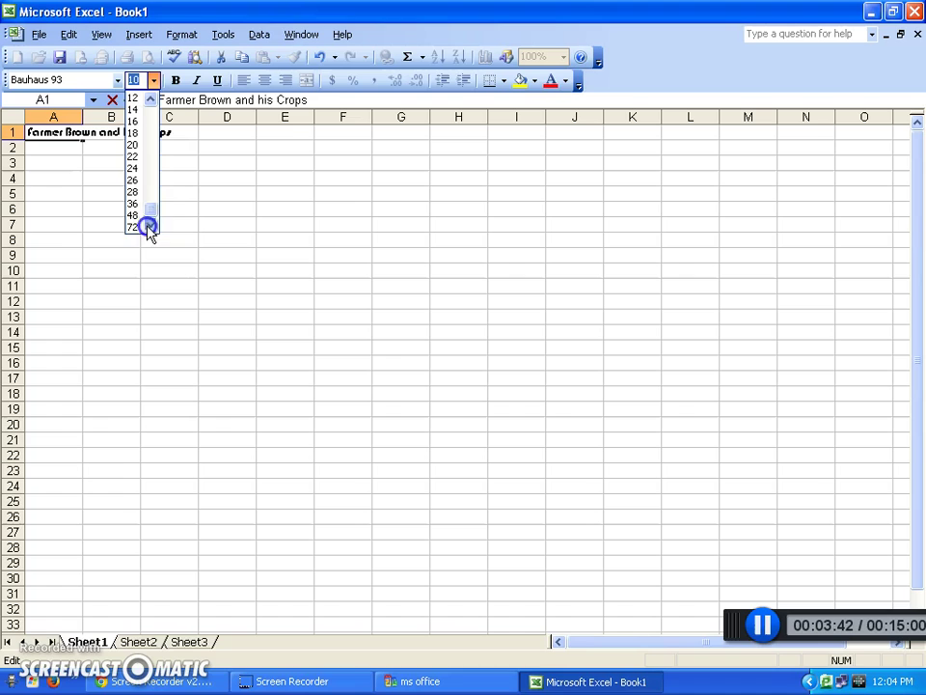
click(140, 216)
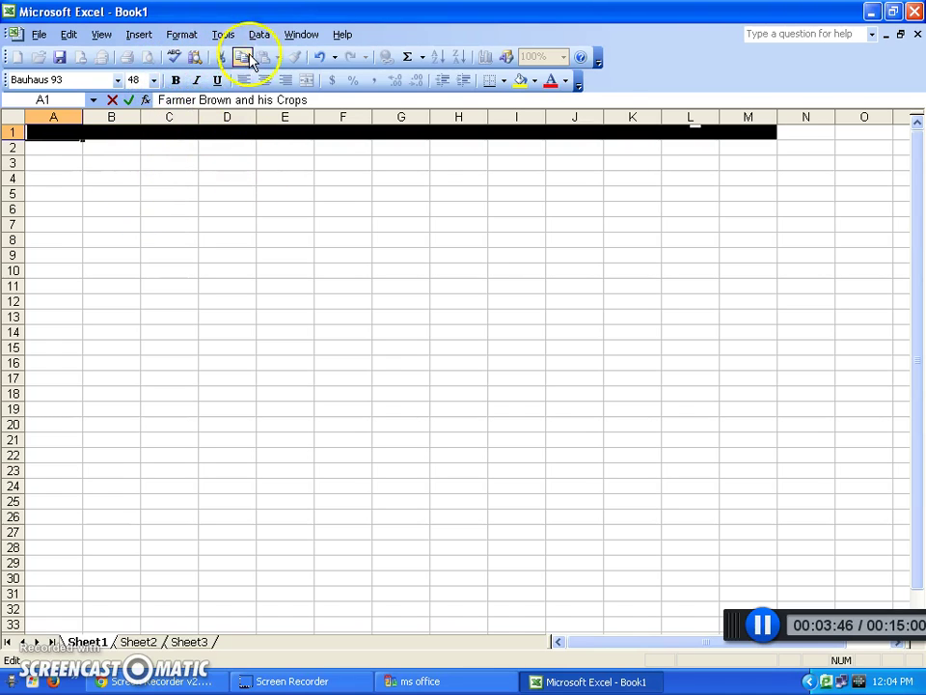
click(323, 58)
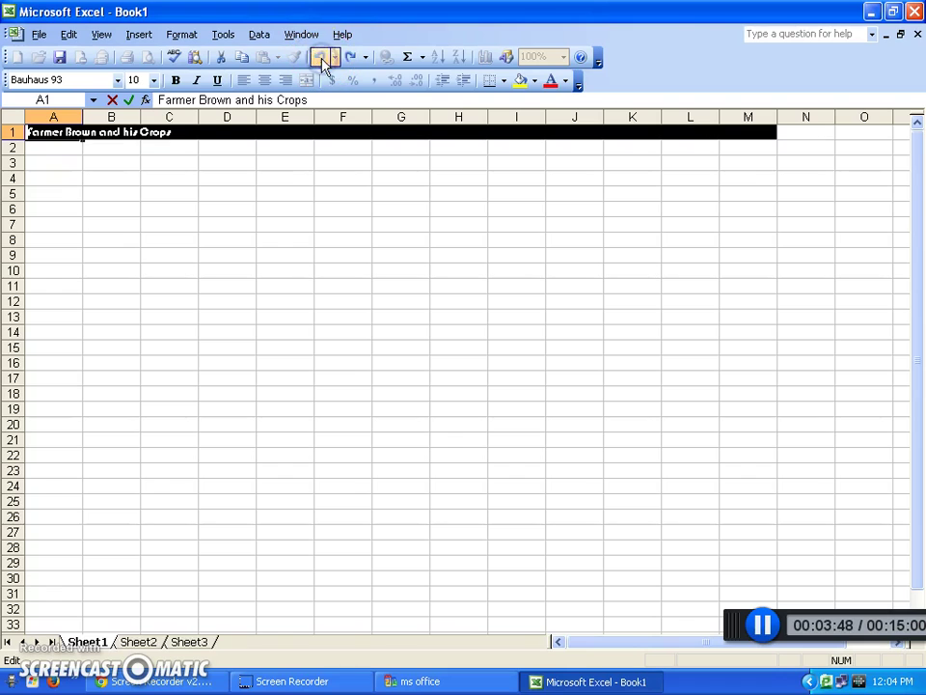
- Try the title text in cell A1 at size 18 and settle on a font size of 14
click(153, 81)
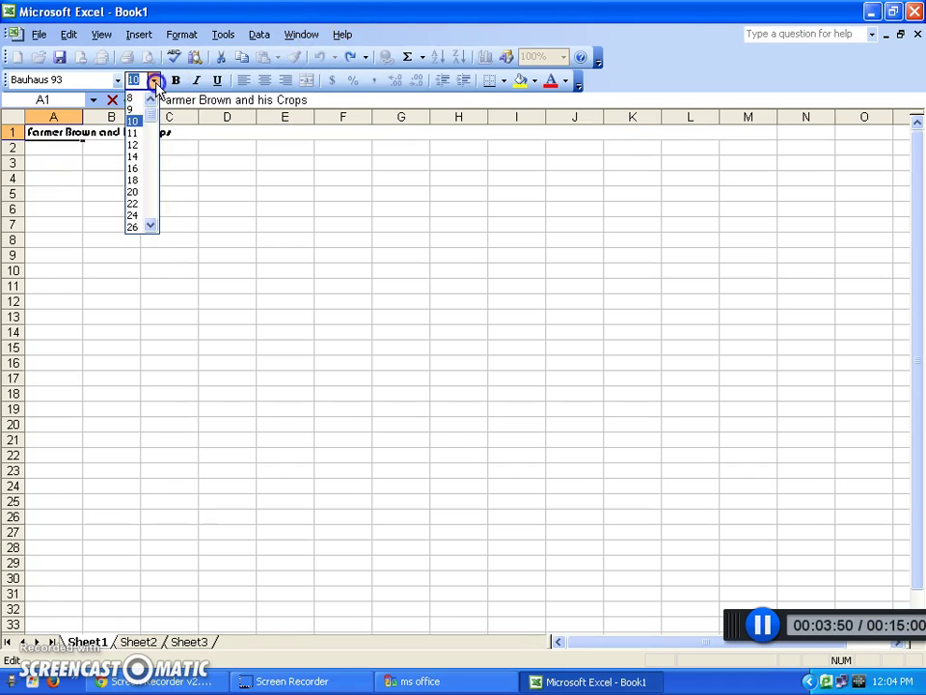
click(128, 177)
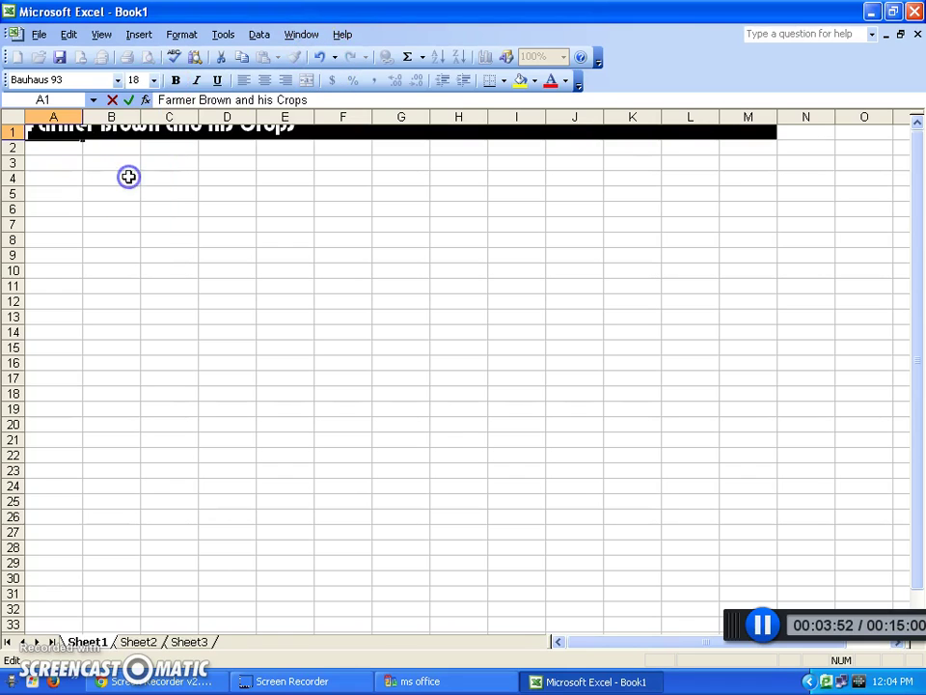
click(153, 81)
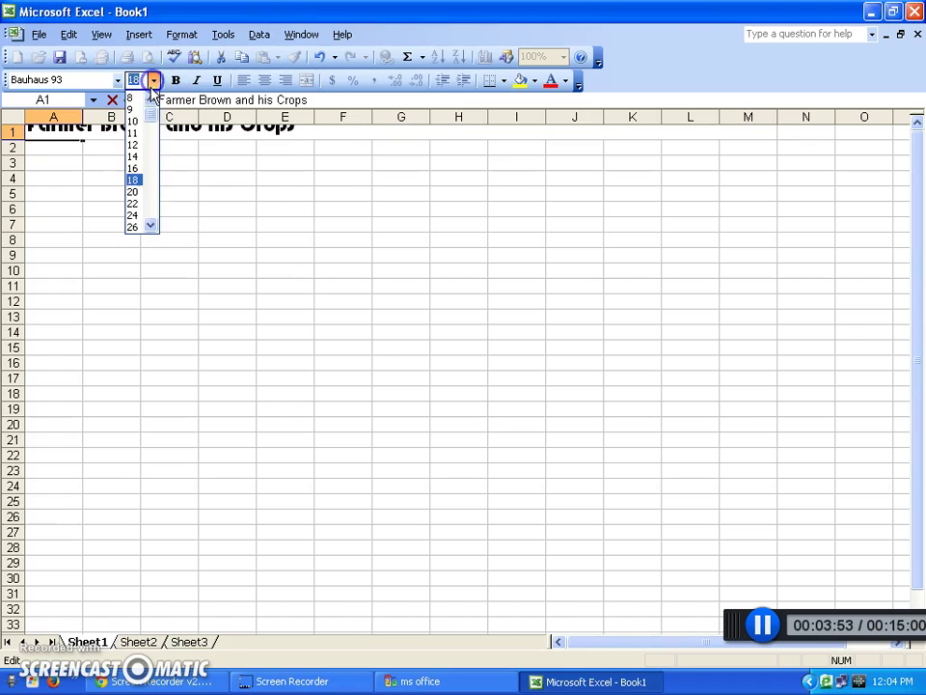
click(132, 158)
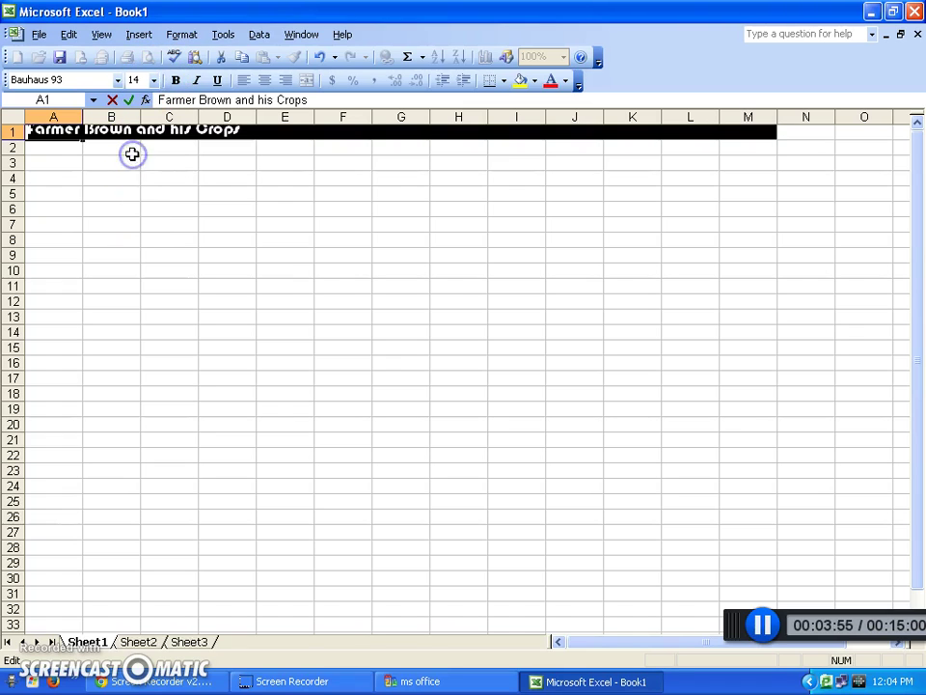
- Commit the title, increase the height of row 1, and widen column A to about twice its width
click(15, 139)
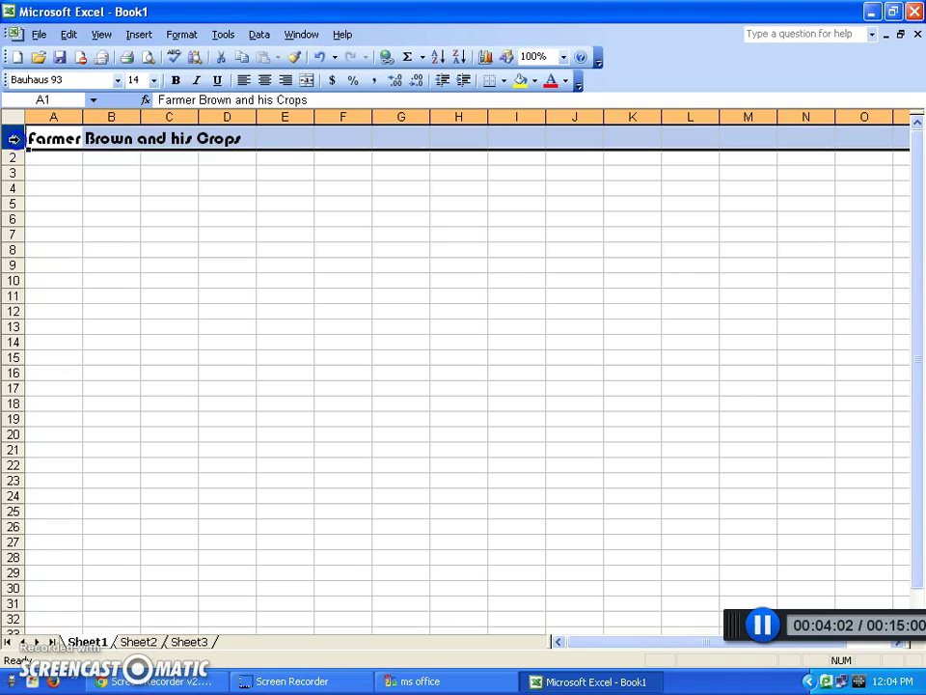
drag(14, 145, 14, 160)
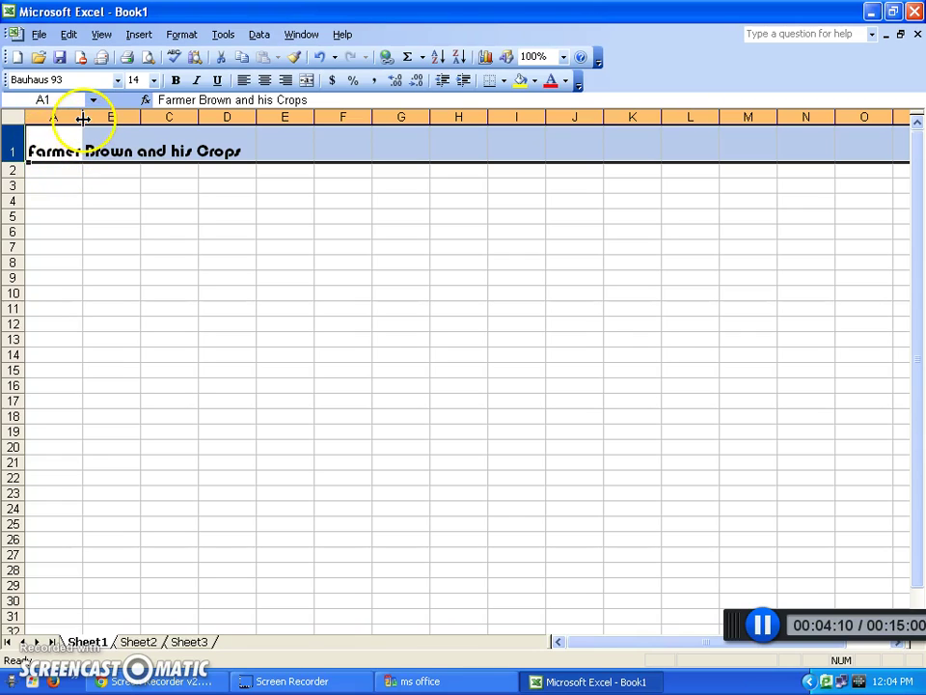
drag(83, 118, 142, 115)
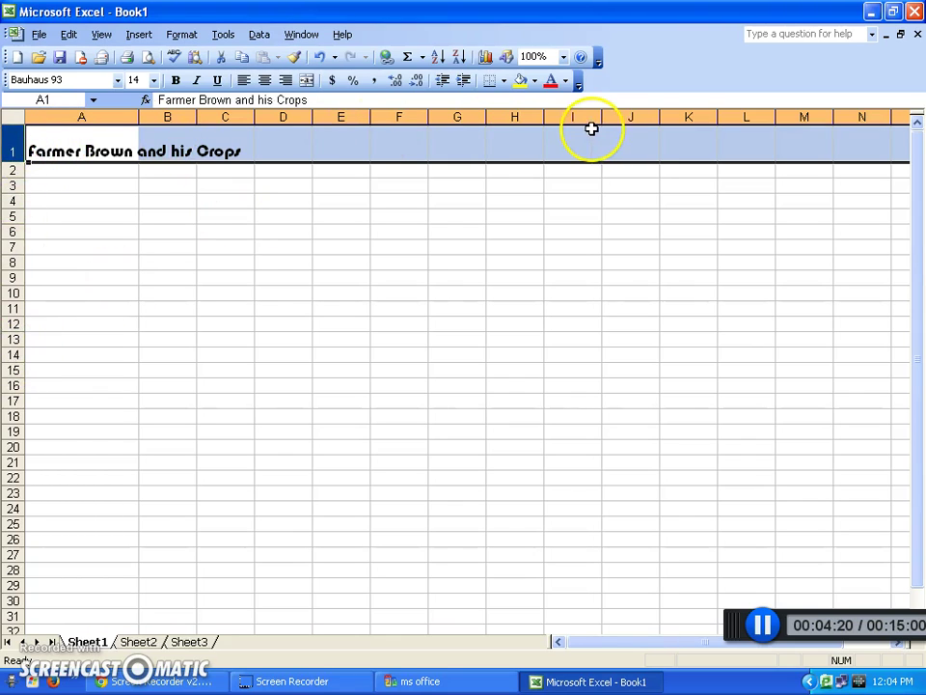
- Widen columns B and C by about a third each and make column D slightly wider
drag(197, 117, 218, 117)
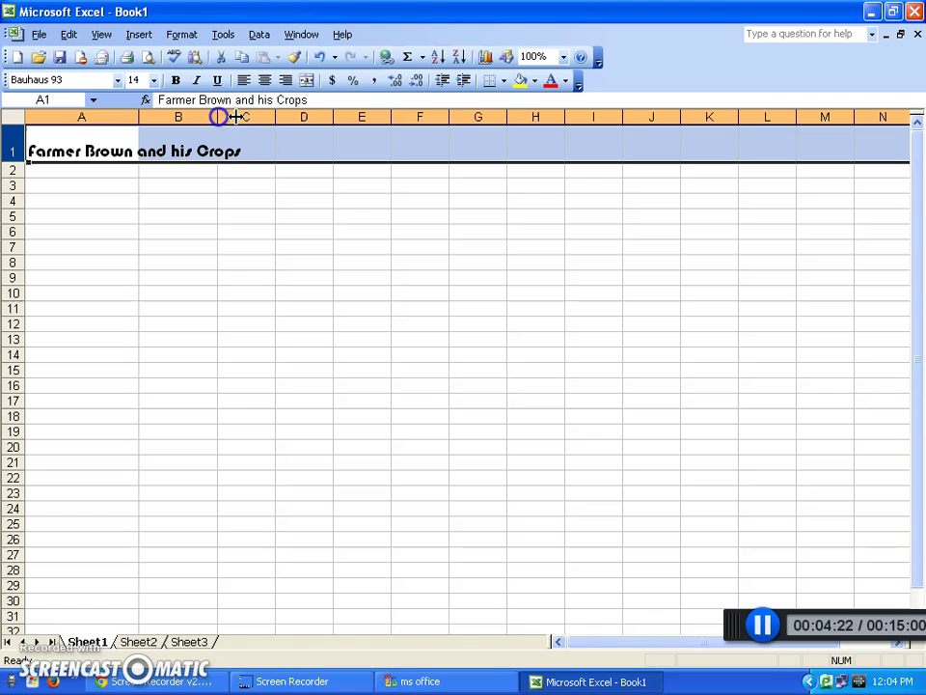
drag(276, 116, 295, 117)
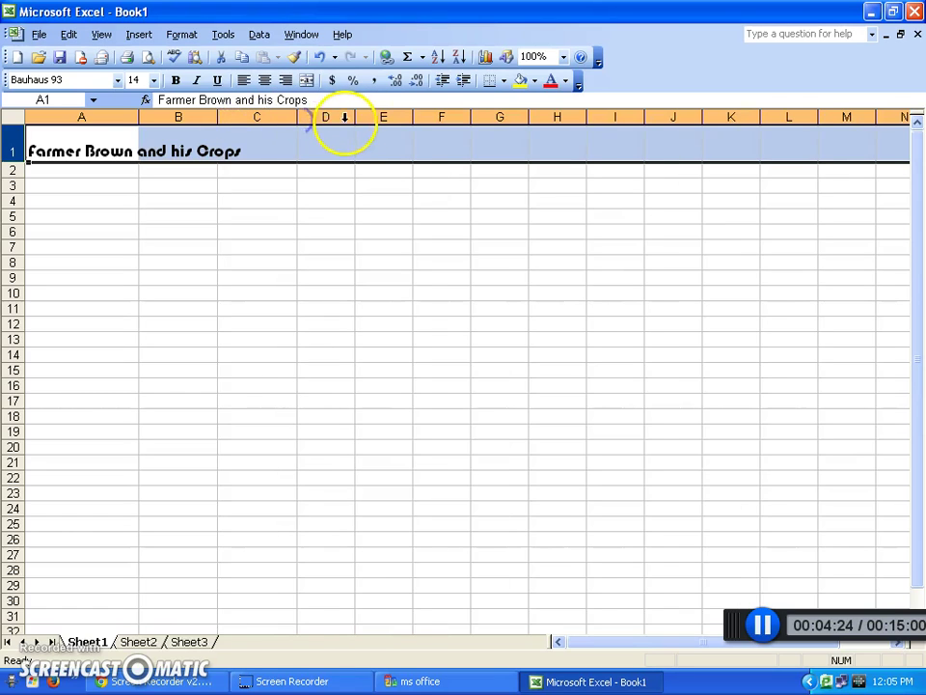
drag(355, 117, 366, 119)
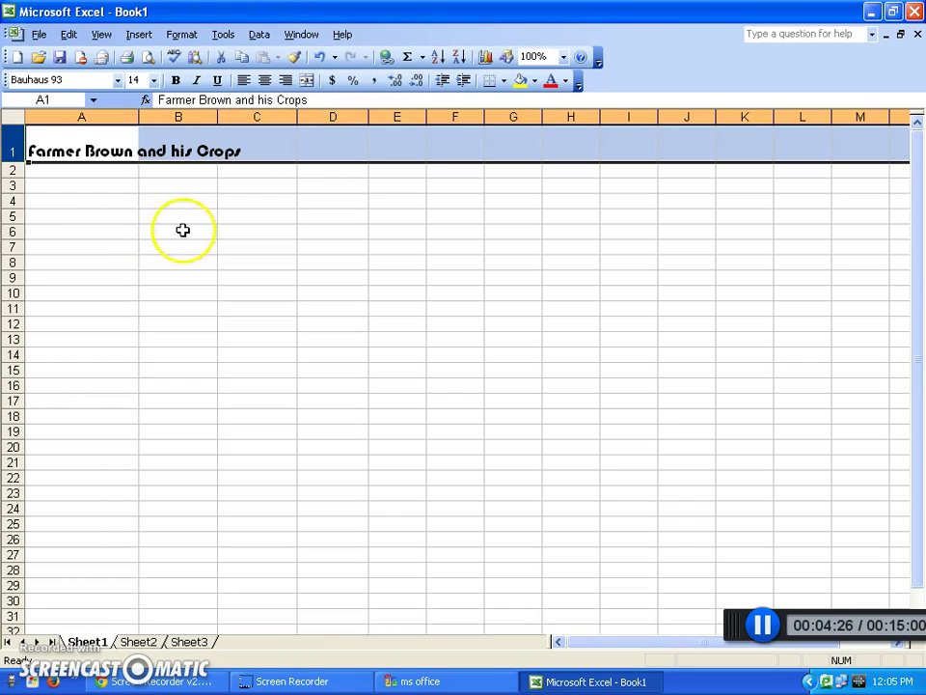
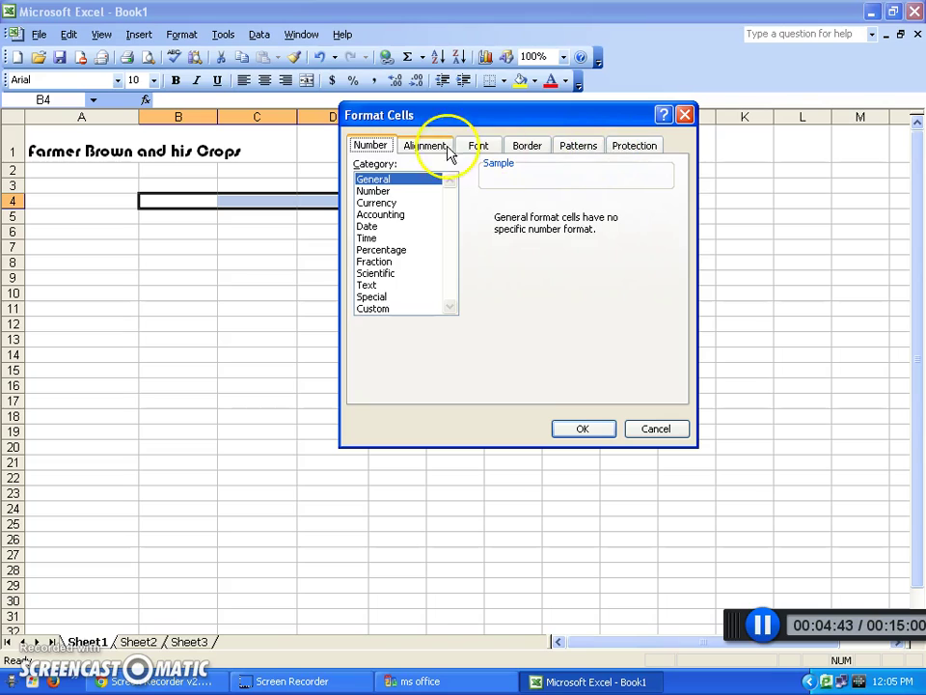
- Look over the alignment and number formatting options for cells B4:F4, and leave them without applying anything
click(427, 152)
click(373, 150)
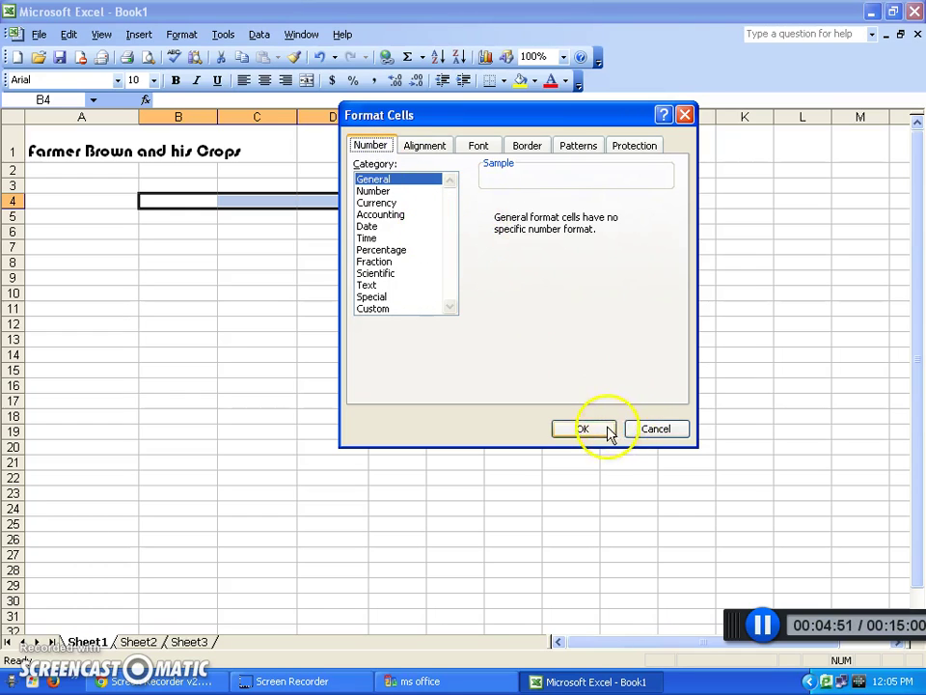
click(654, 429)
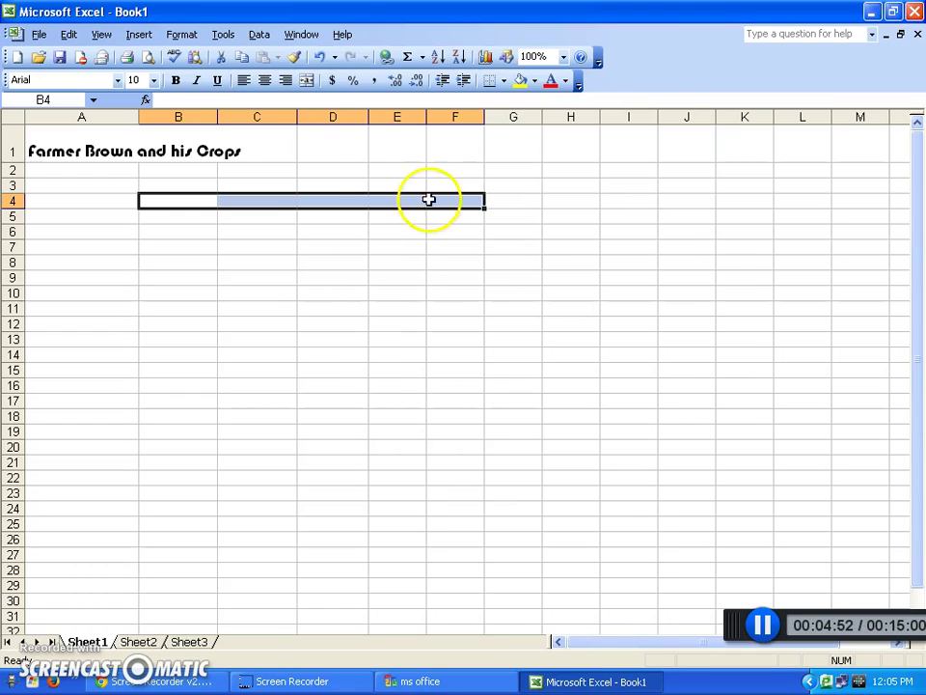
- Enter the month headings May, June and July in cells B2, C2 and D2
click(56, 187)
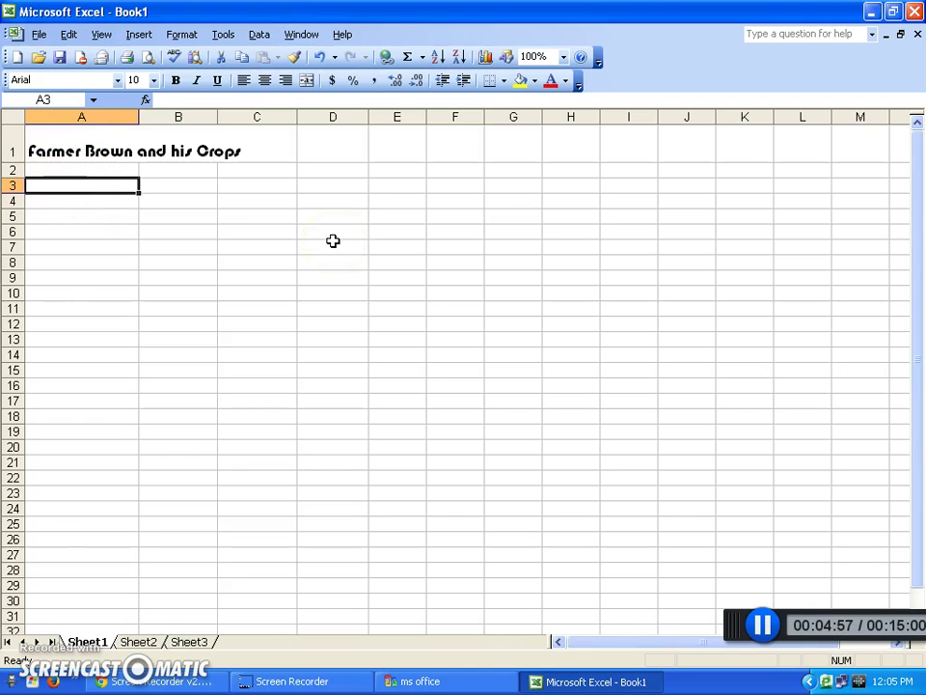
key(Up)
key(Right)
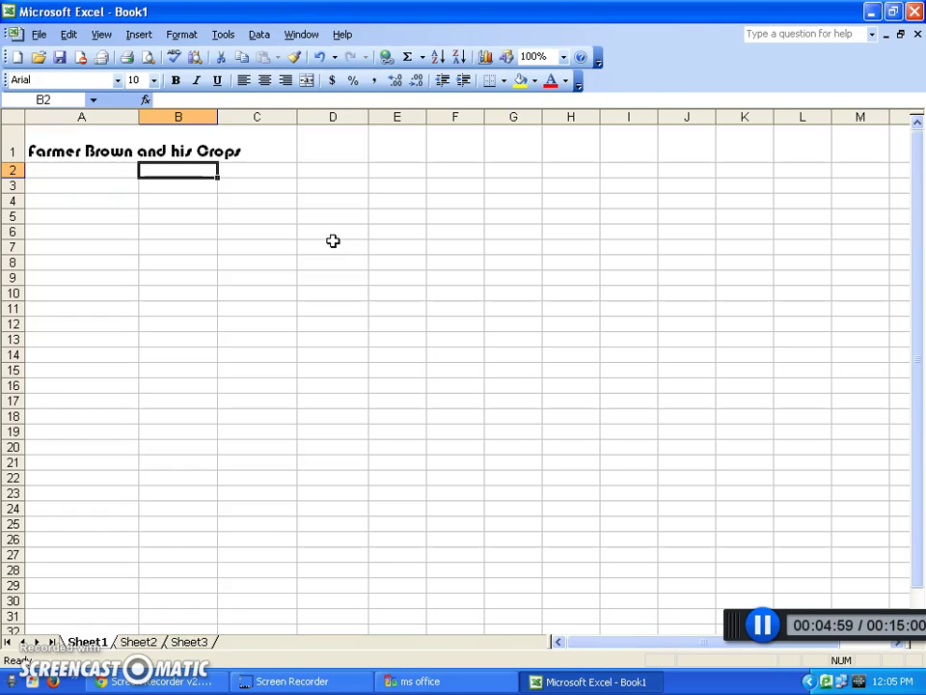
text(May)
key(Right)
text(J)
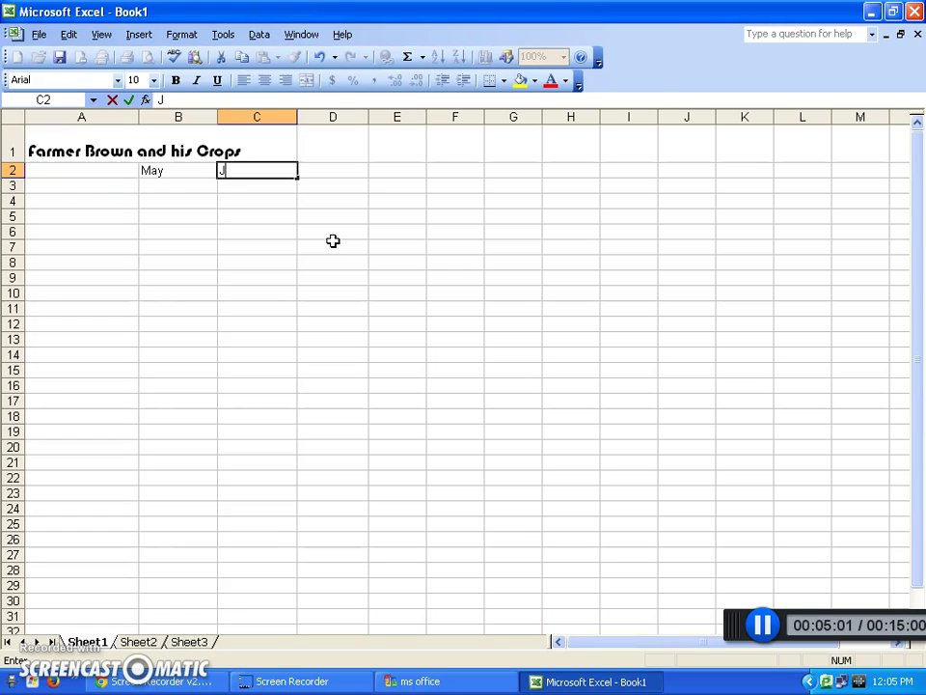
text(une)
key(Right)
text(Ju)
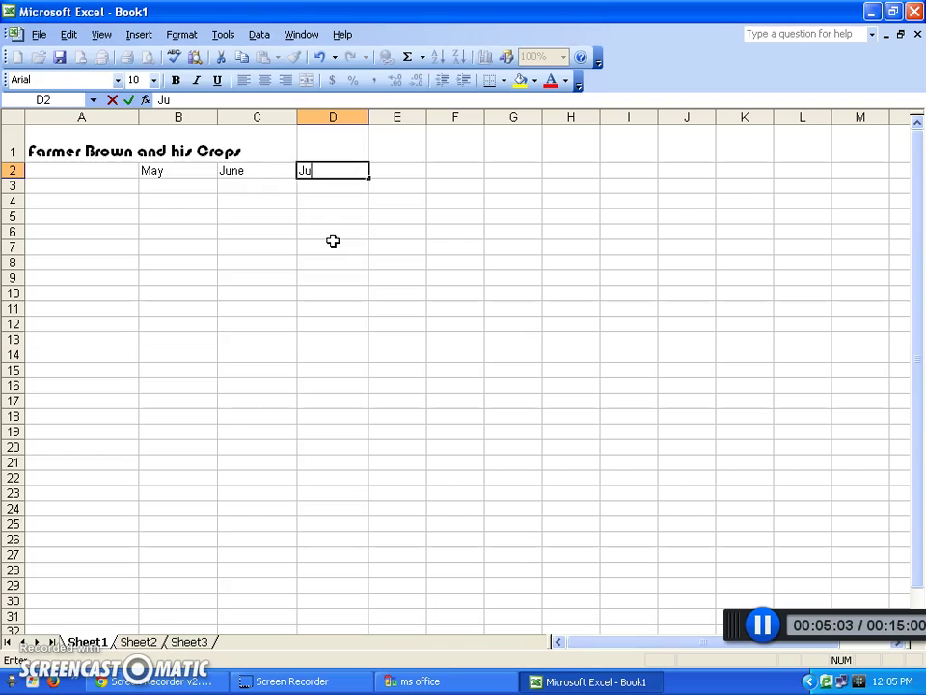
- Enter the crop names Tomatoes, Corn and Broccoli in cells A3 to A5
click(49, 185)
text(Tom)
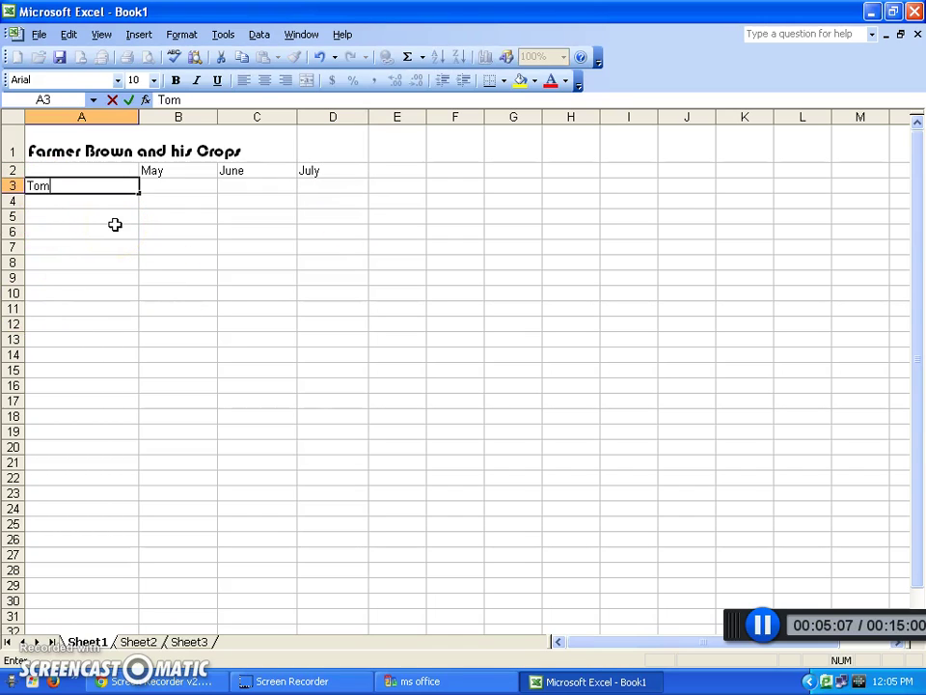
text(atoes)
key(Return)
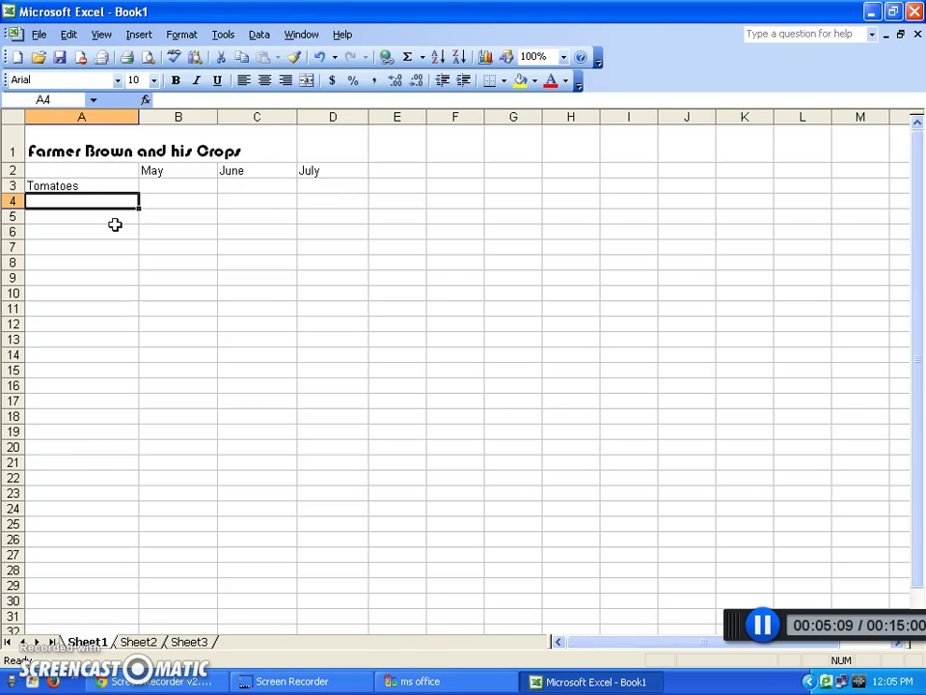
text(Co)
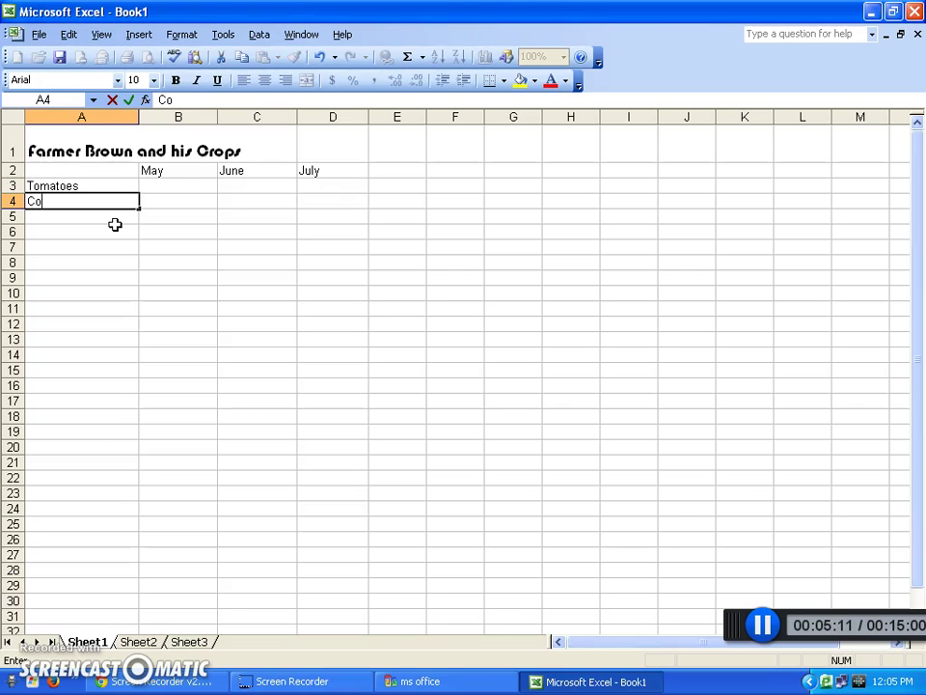
text(rn)
key(Return)
text(Broccoli)
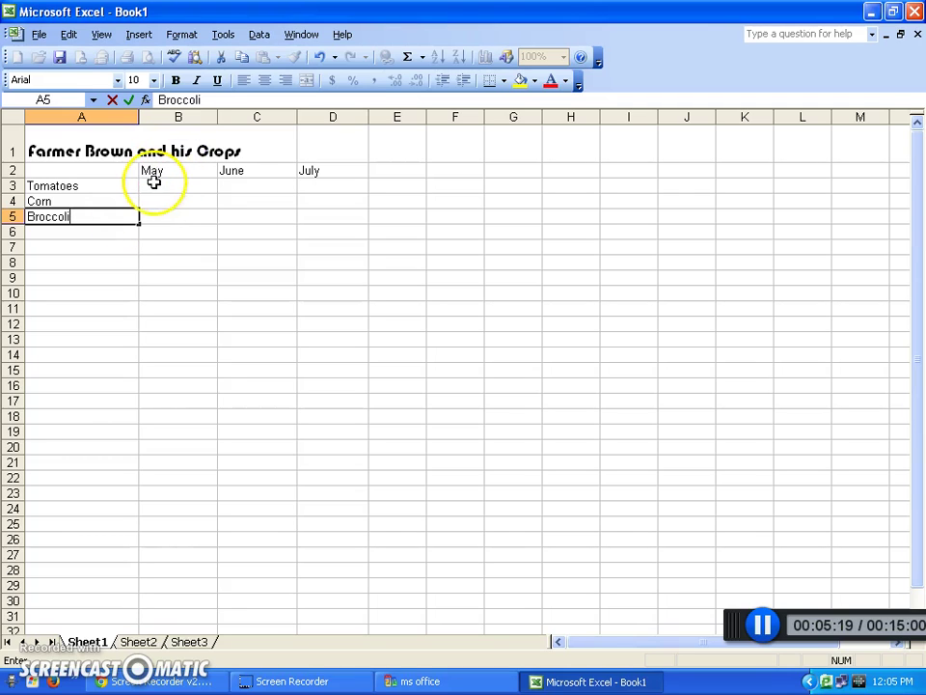
- Fill the Tomatoes row with 50 for May, 100 for June and 150 for July
click(153, 187)
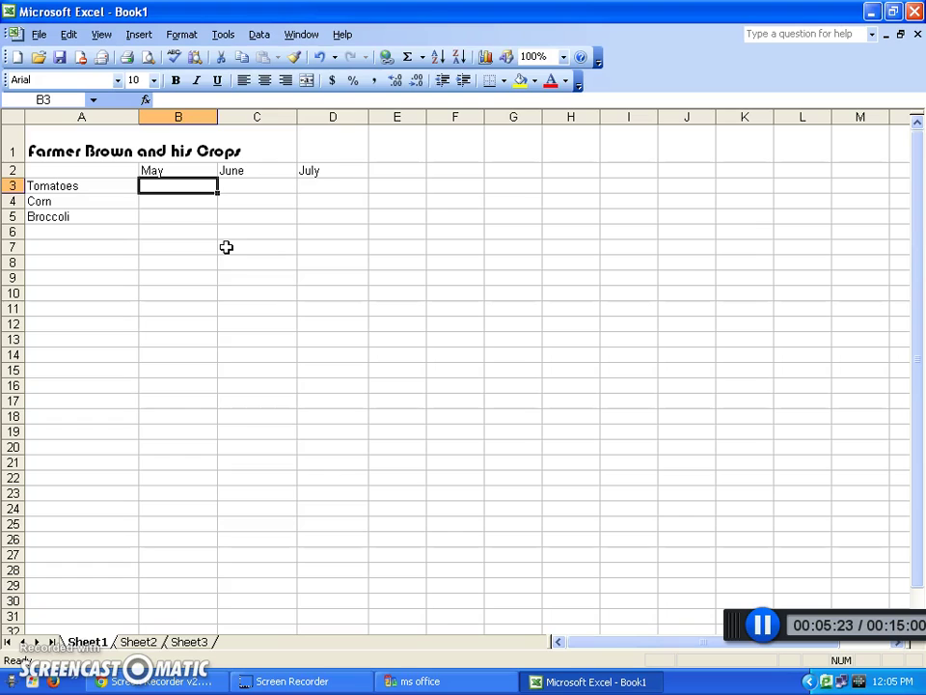
text(50)
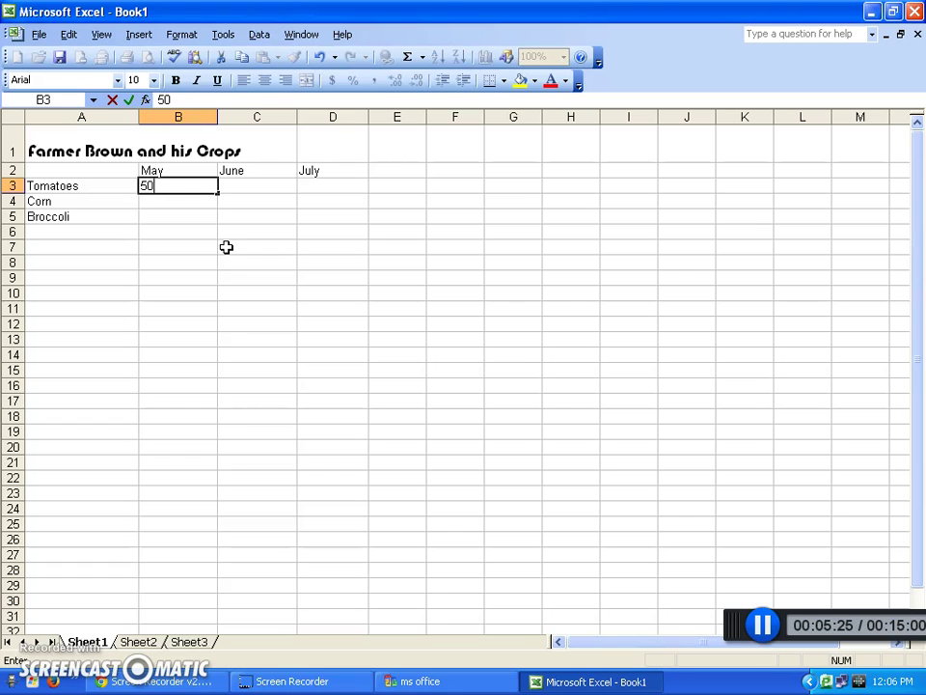
key(Tab)
text(1)
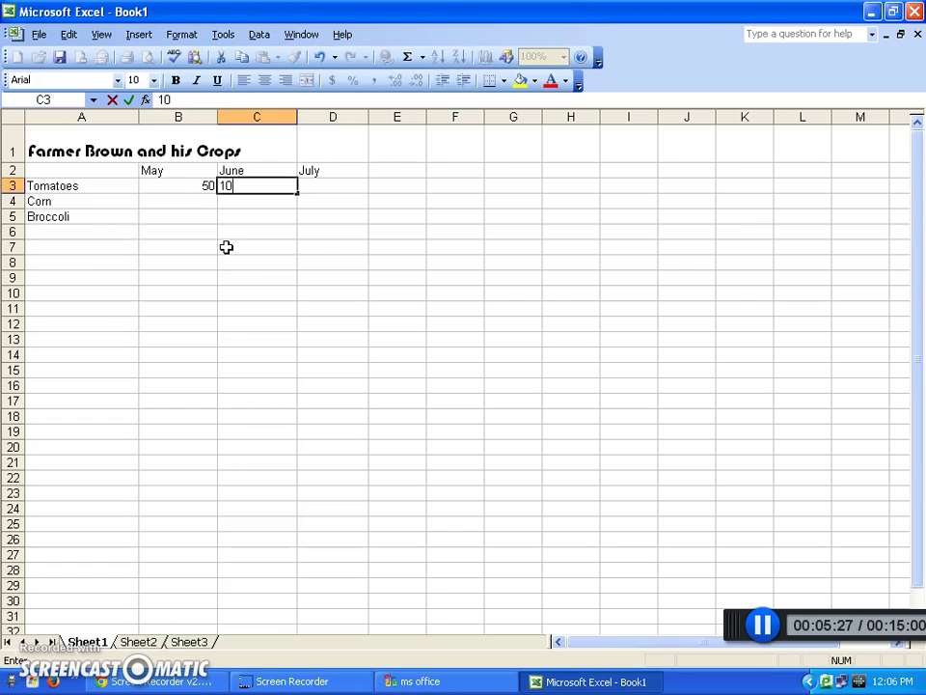
key(Tab)
text(15)
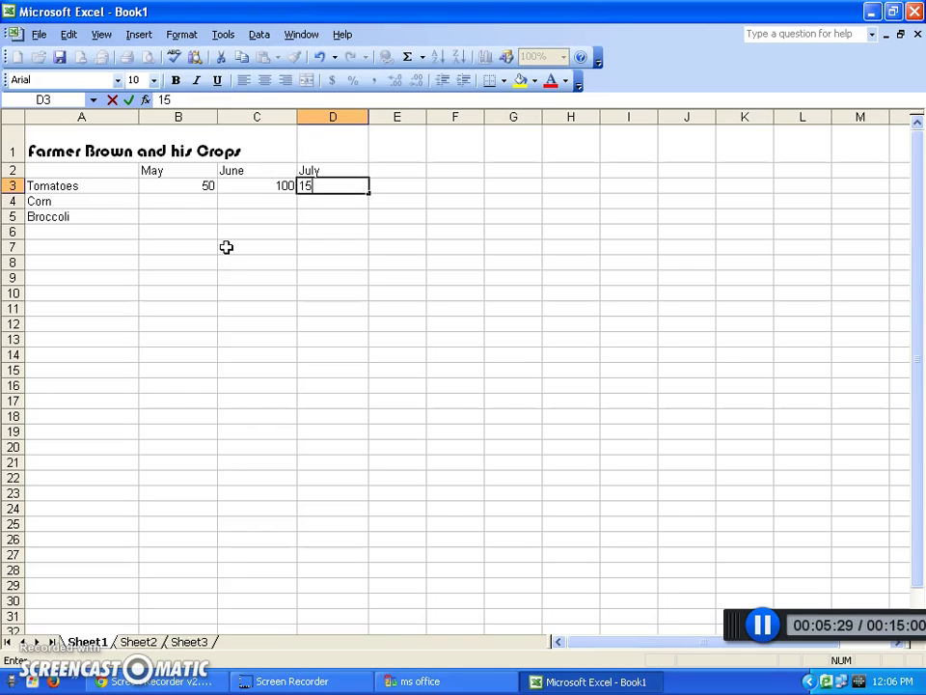
key(Return)
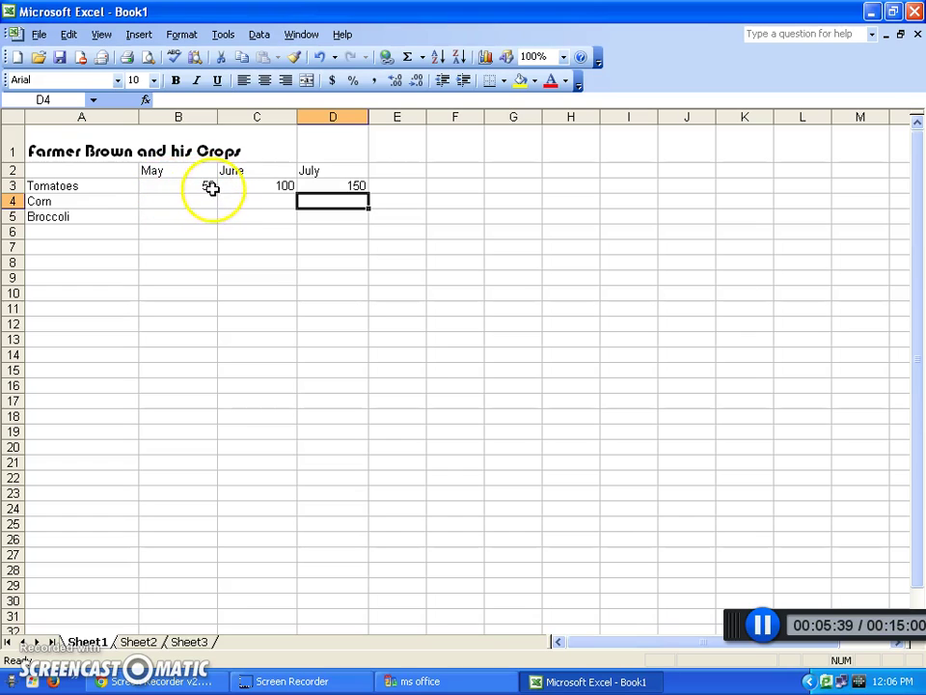
- Fill the Corn row with 123 for May, 455 for June and 758 for July
click(181, 201)
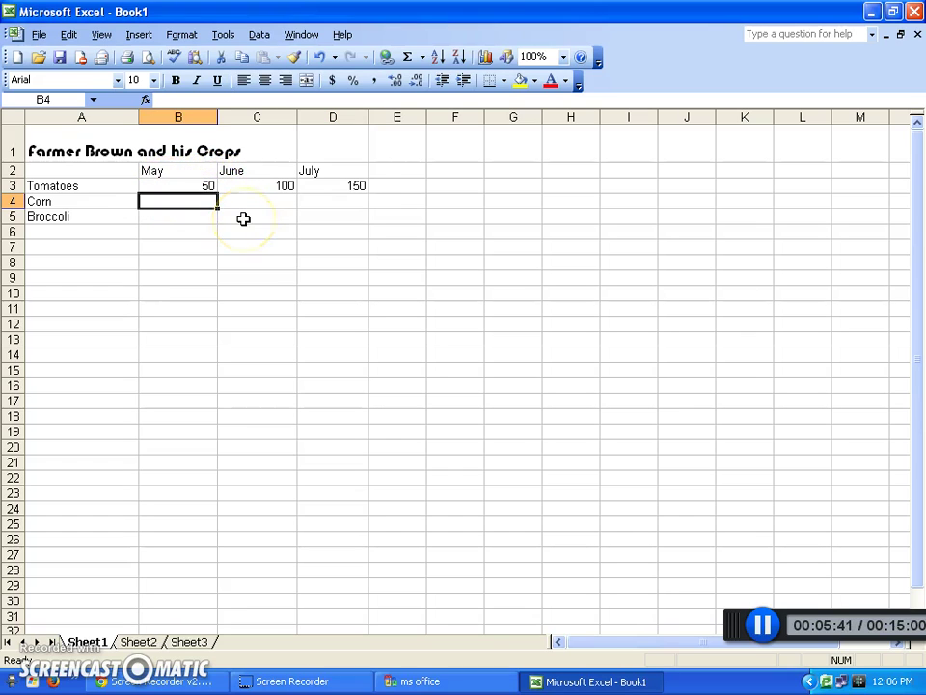
text(123)
key(Tab)
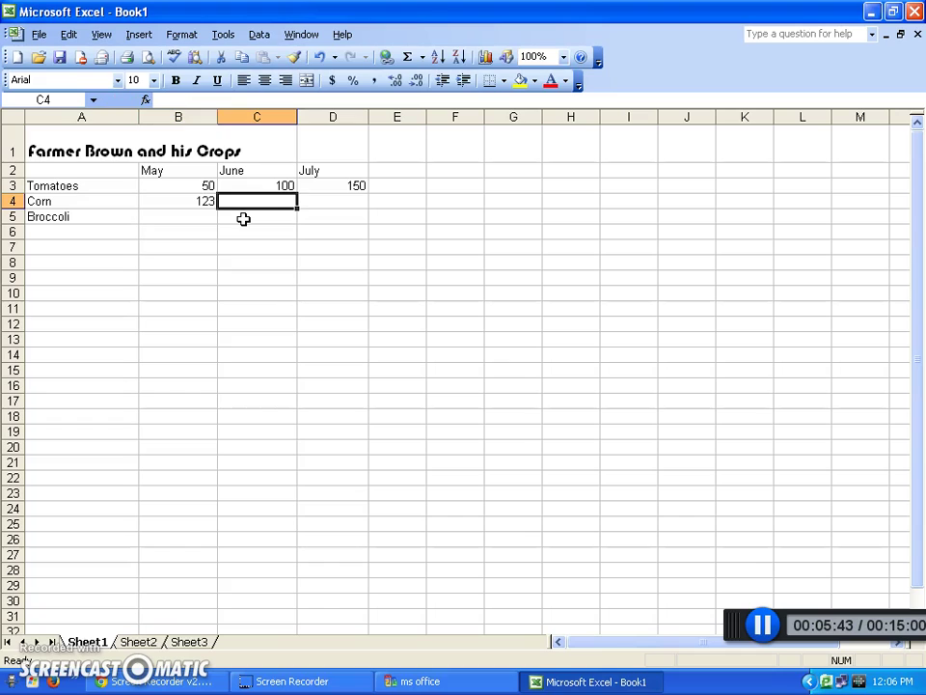
text(4)
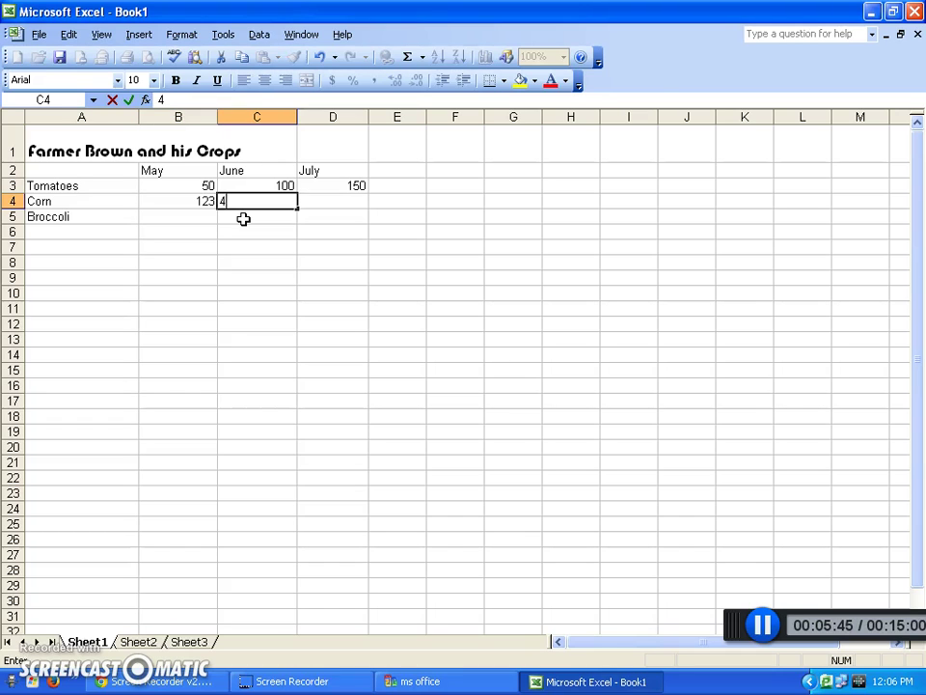
text(55)
key(Tab)
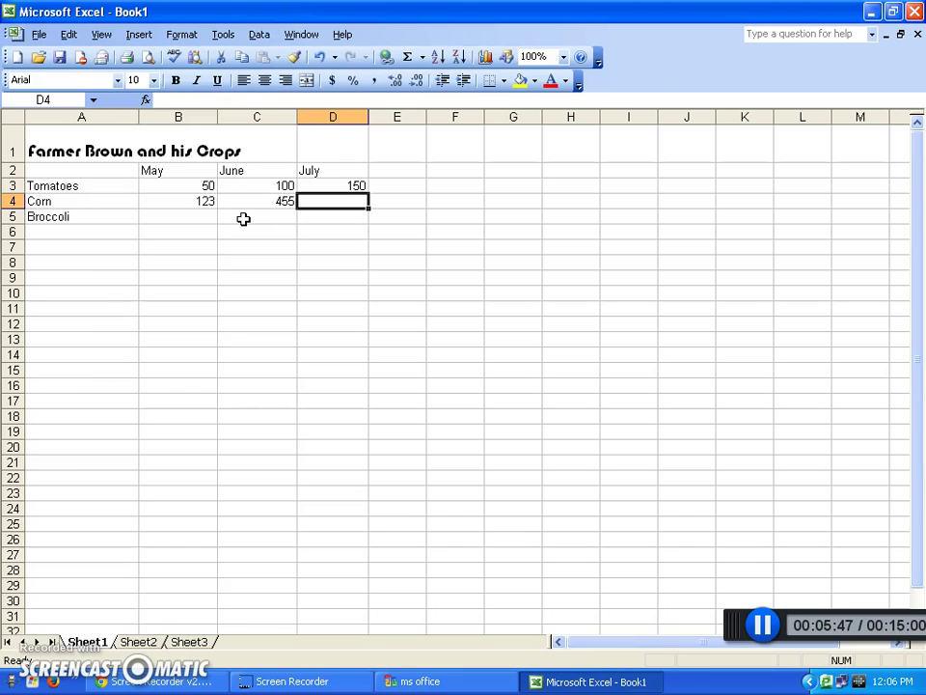
text(75)
key(Return)
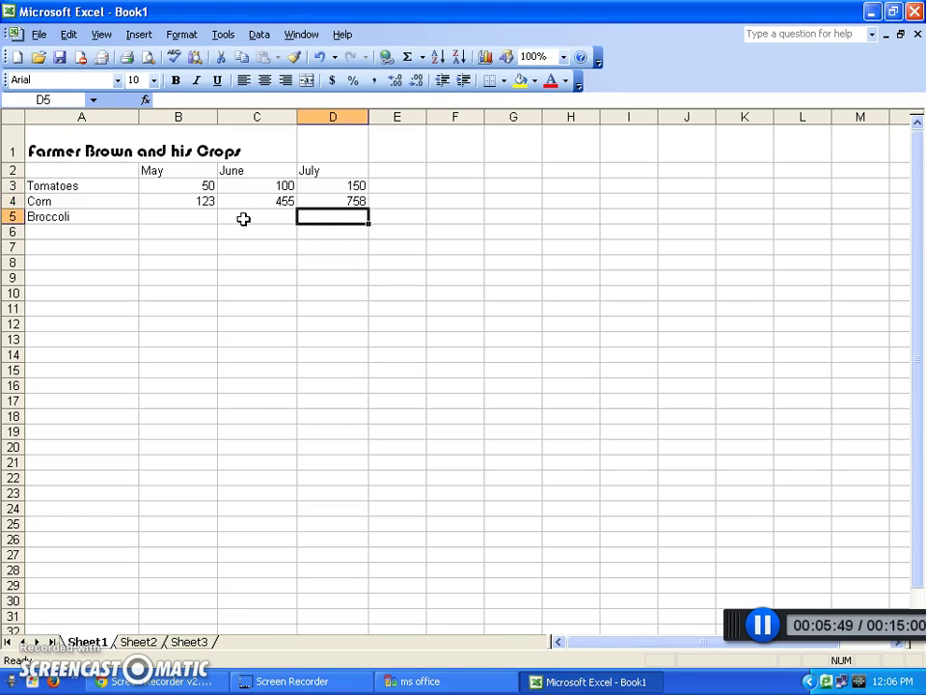
- Fill the Broccoli row with 233 for May, 688 for June and 459 for July
key(Left)
key(Left)
text(2)
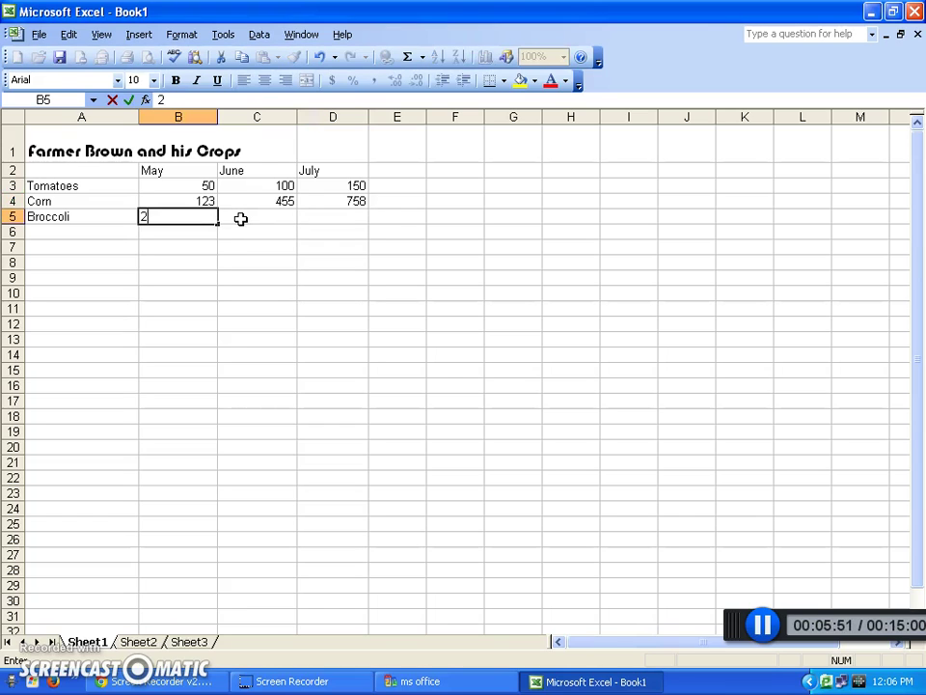
text(33)
key(Right)
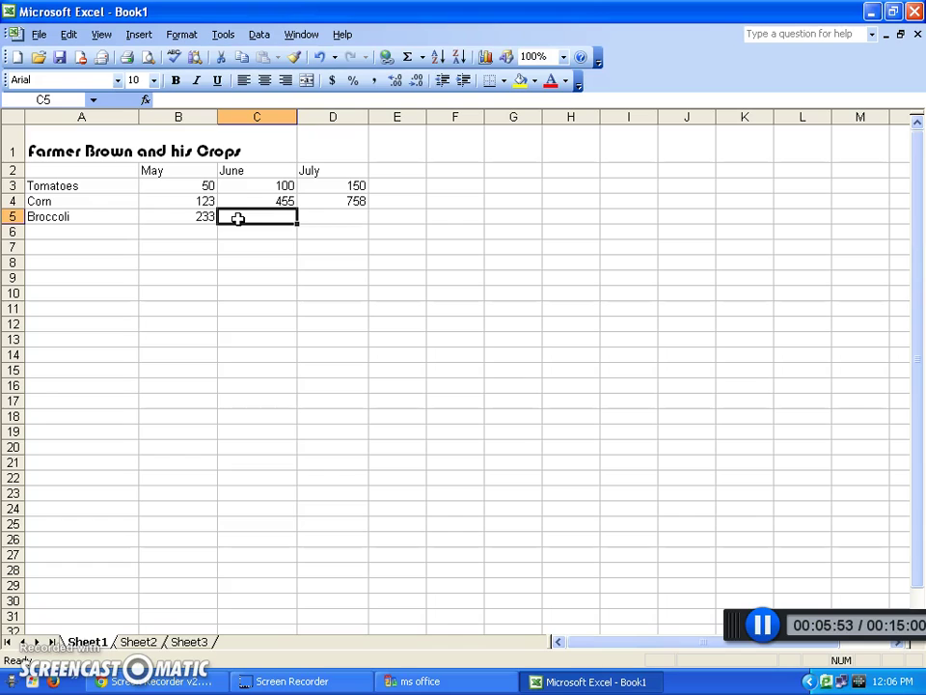
text(688)
key(Right)
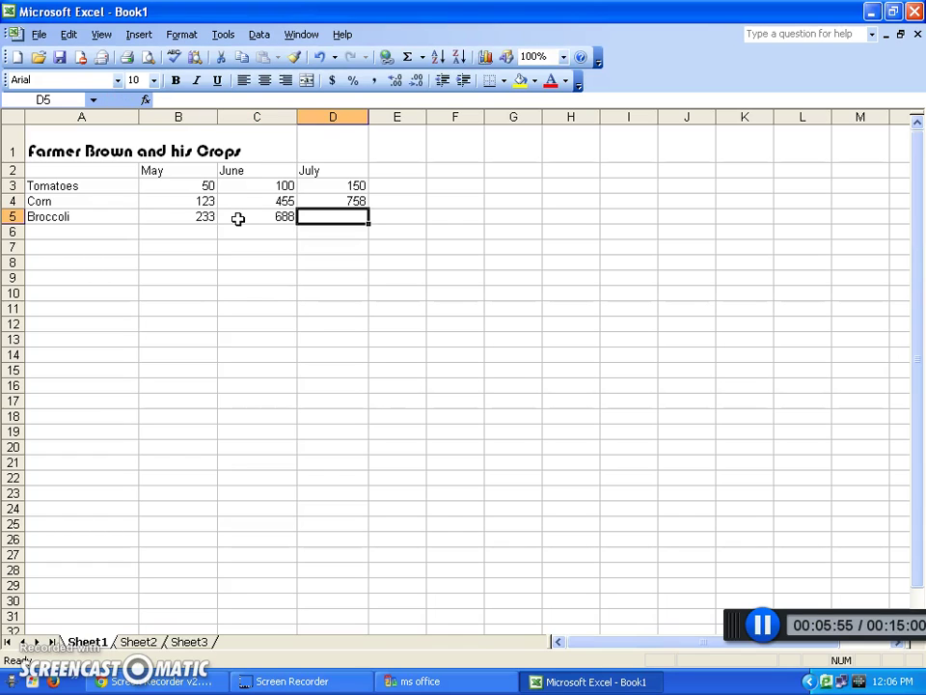
text(459)
key(Return)
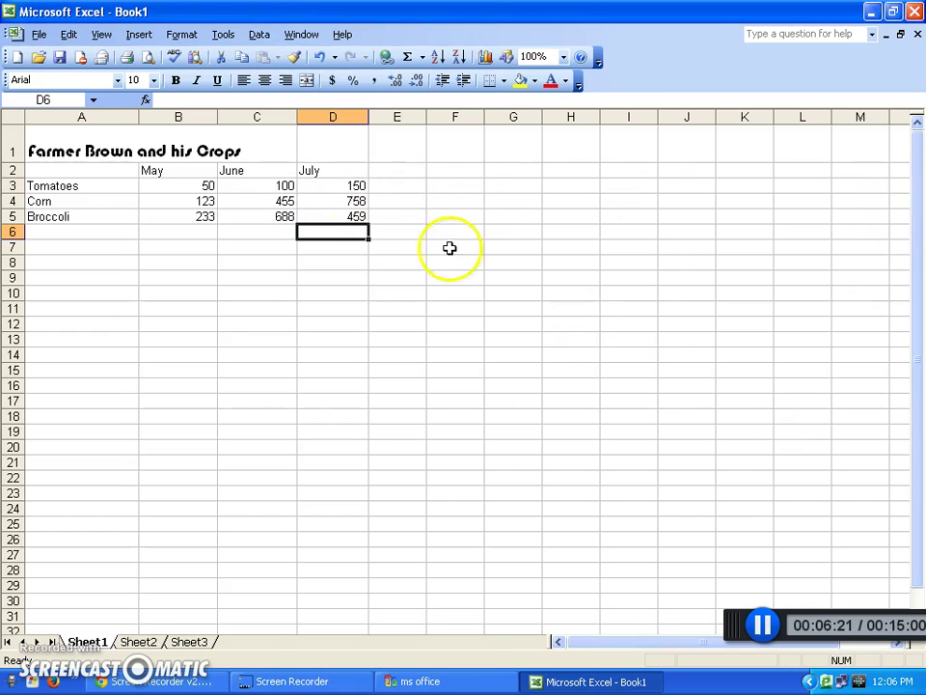
- Total the Tomatoes row in cell E3 with an AutoSum of B3:D3
click(406, 185)
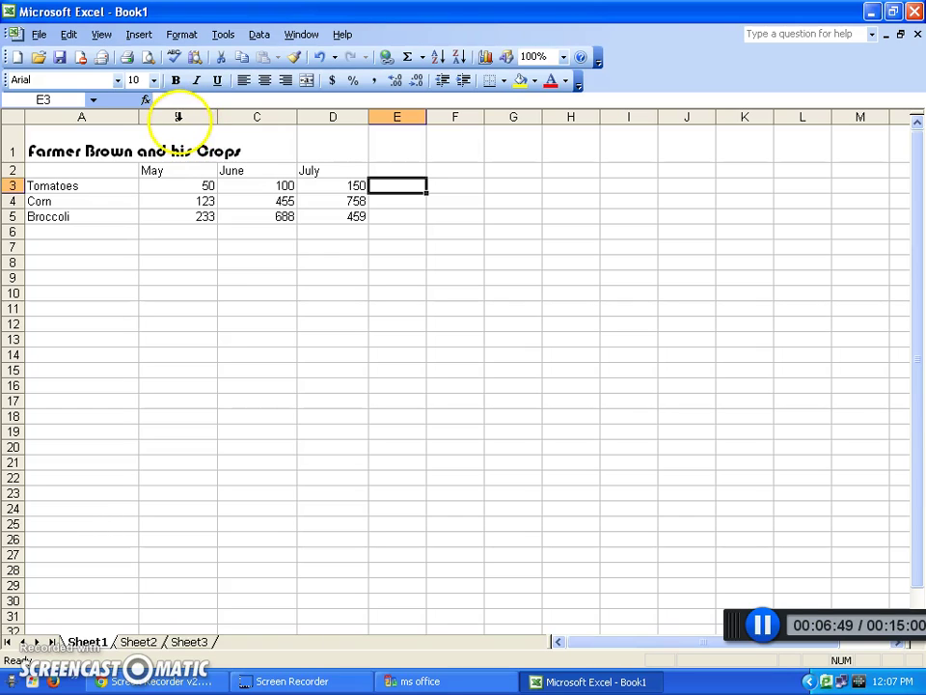
click(252, 185)
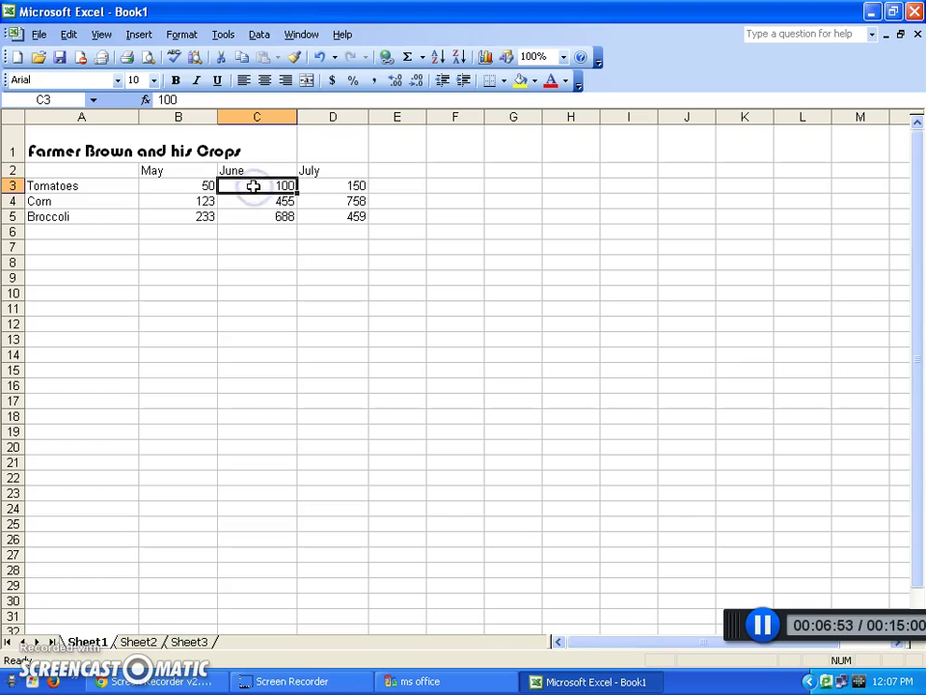
click(326, 187)
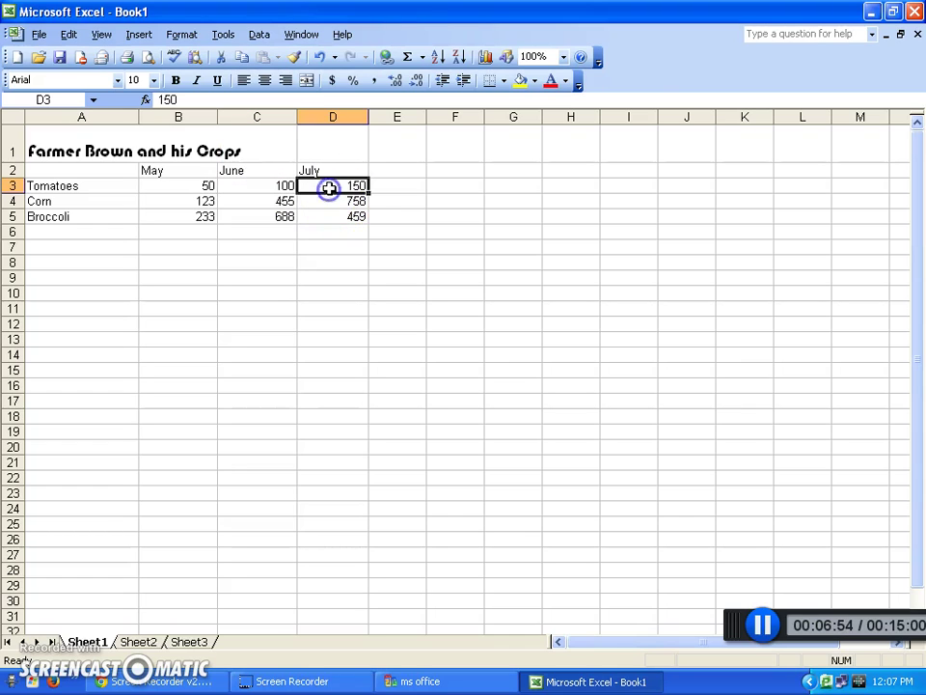
click(394, 188)
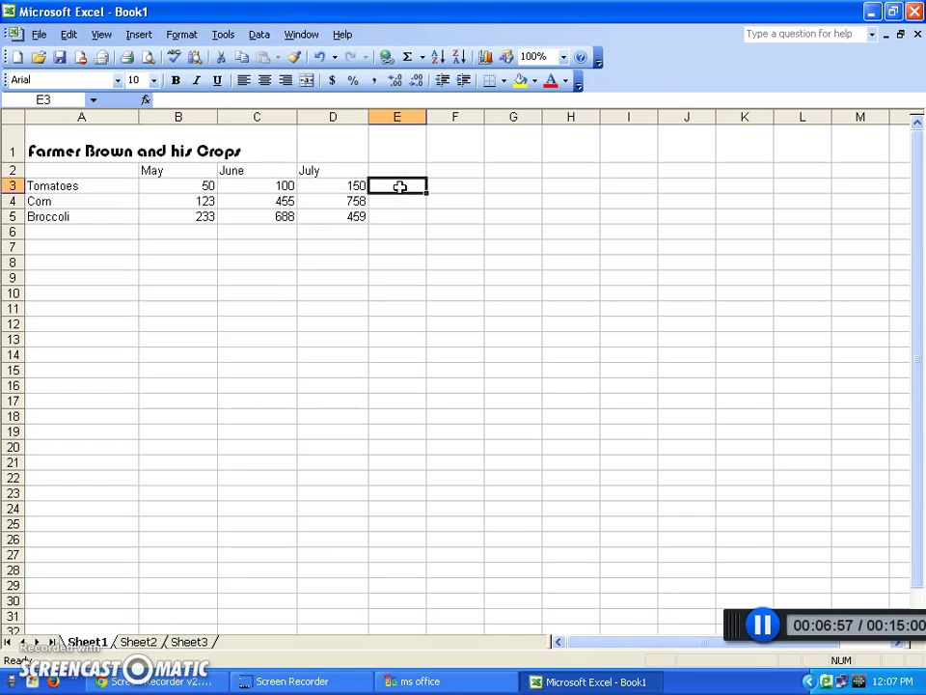
click(408, 58)
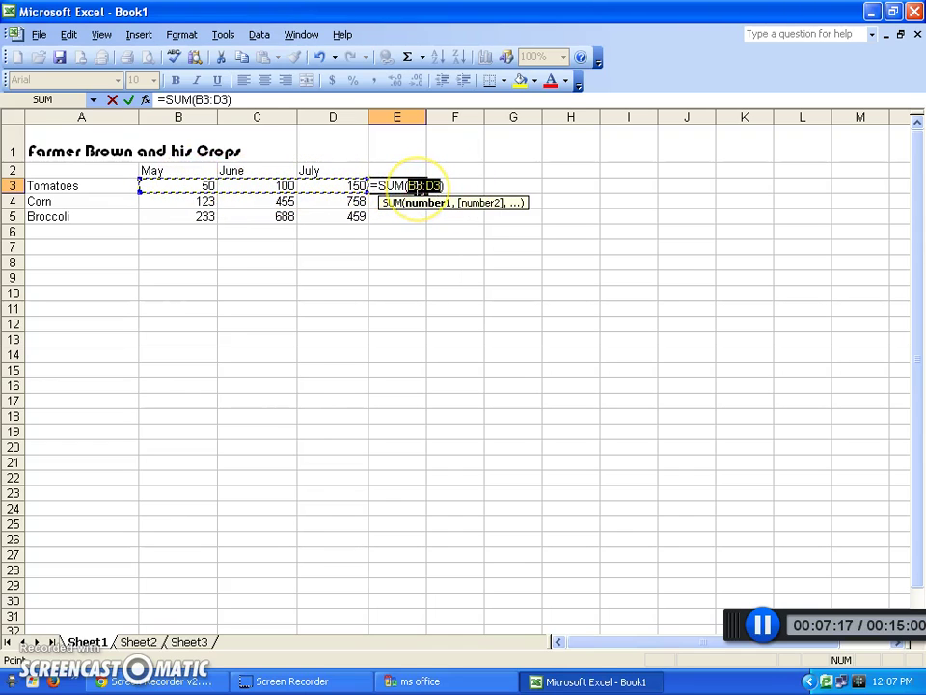
key(Return)
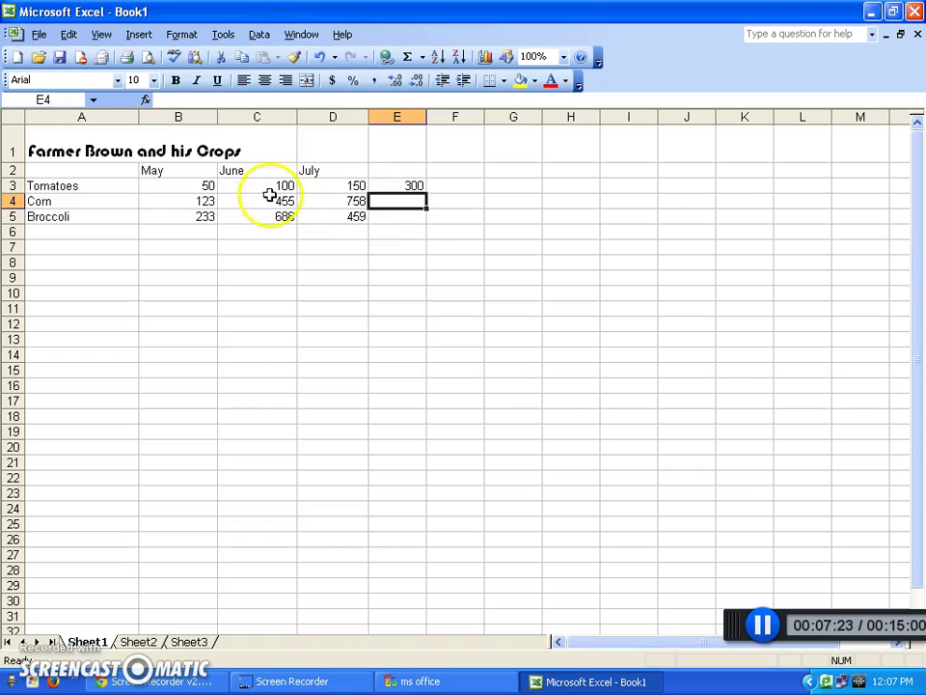
- Add AutoSum totals for the Corn and Broccoli rows, using B4:D4 in cell E4 and E3:E4 in cell E5
click(408, 58)
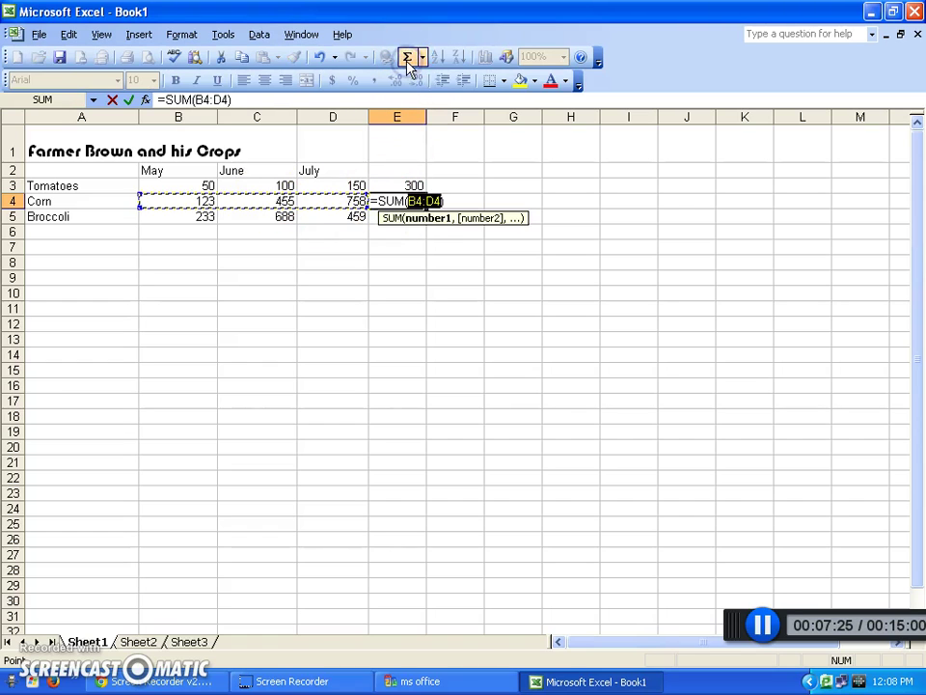
key(Return)
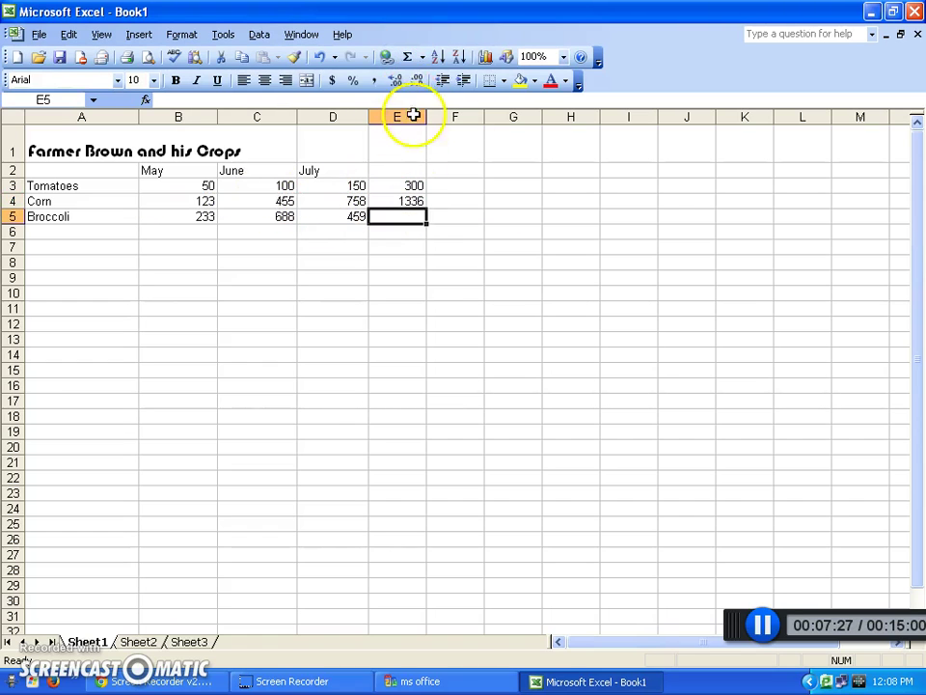
click(408, 58)
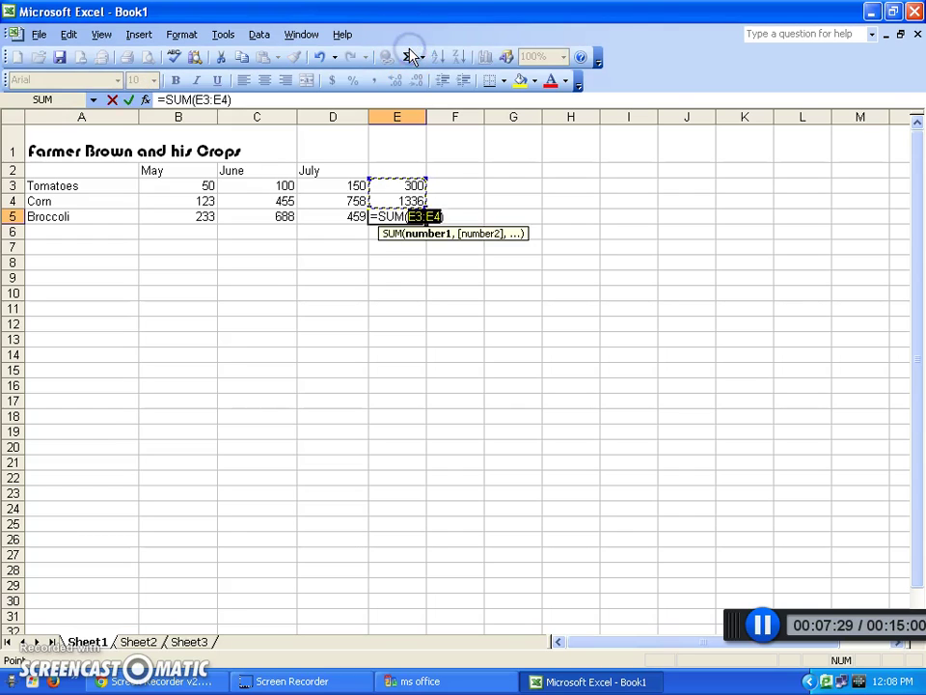
key(Return)
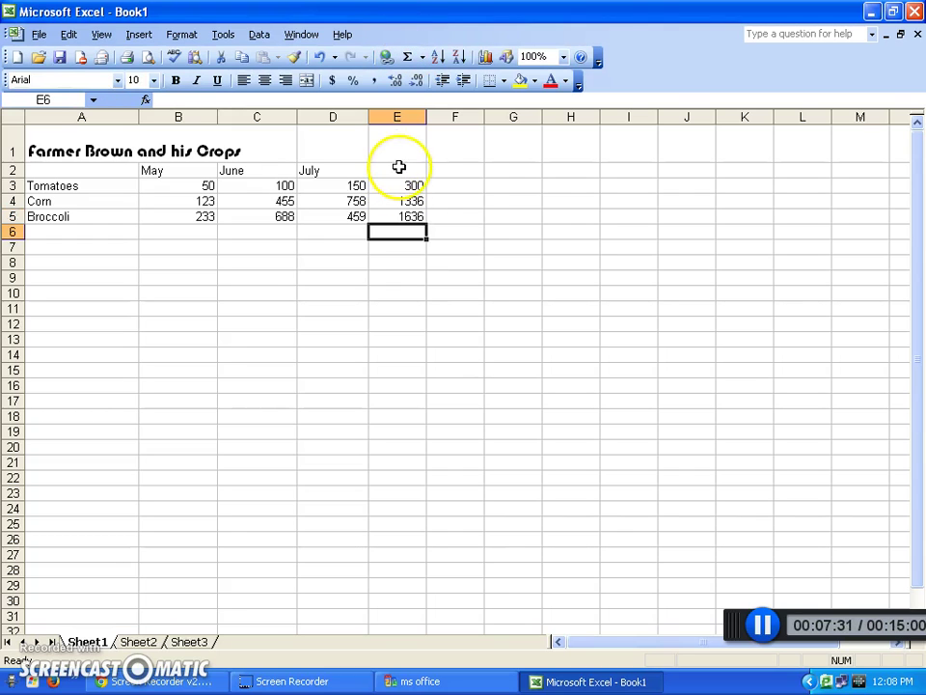
- Total the May column in cell B6 with an AutoSum of B3:B5
click(175, 232)
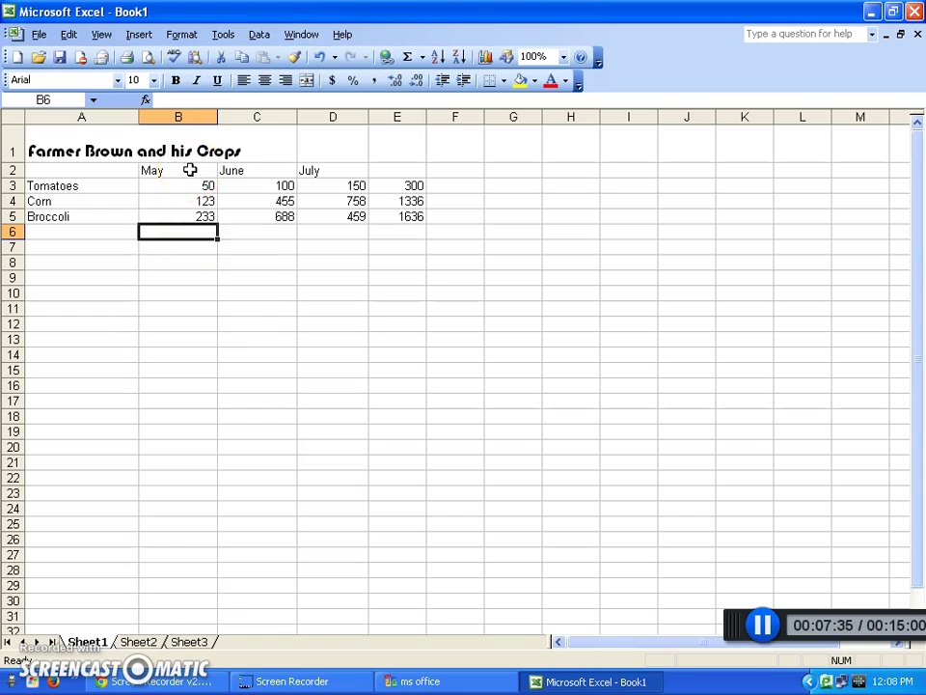
click(173, 231)
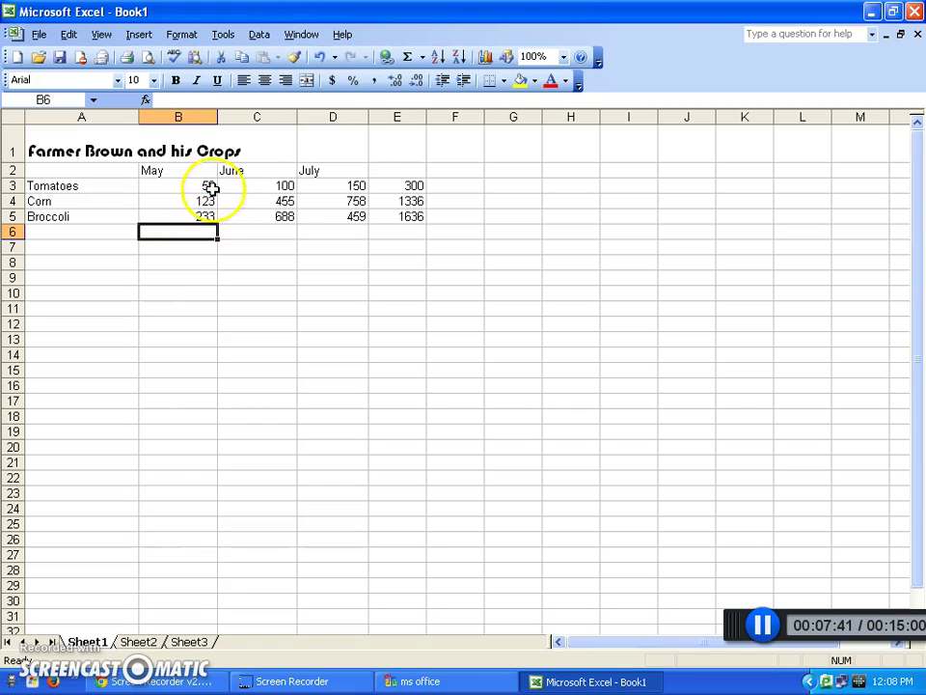
click(406, 58)
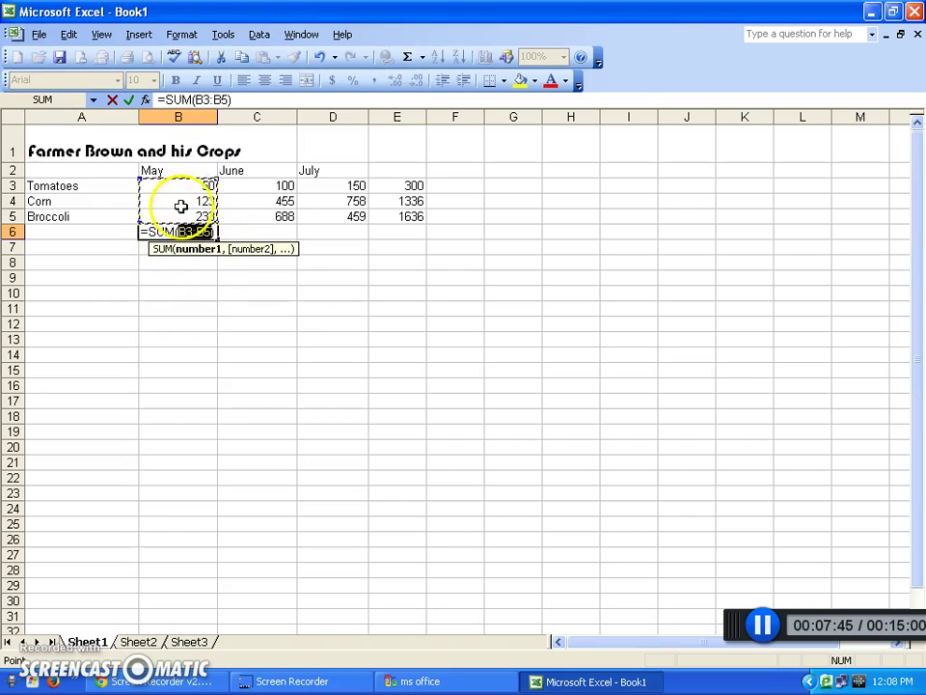
key(Return)
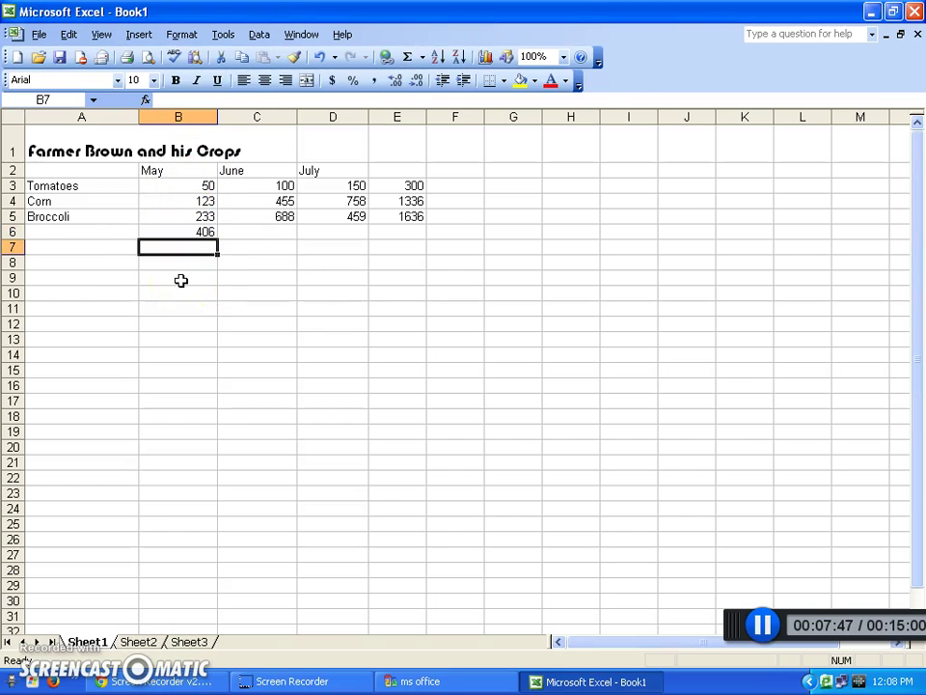
- Total the June column in cell C6 with the manually entered formula =C3+C4+C5
click(261, 231)
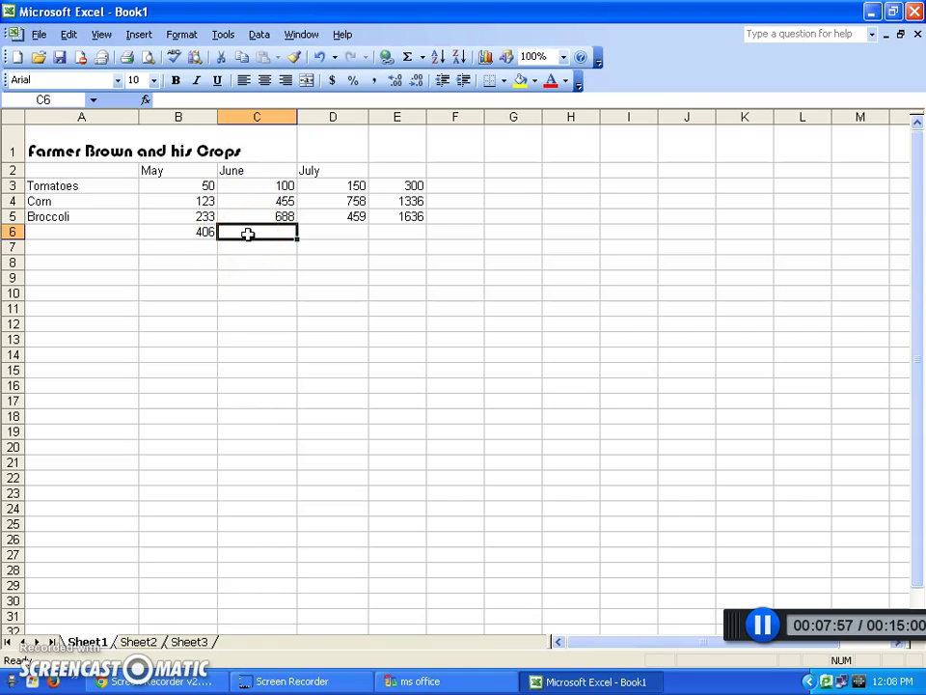
click(278, 229)
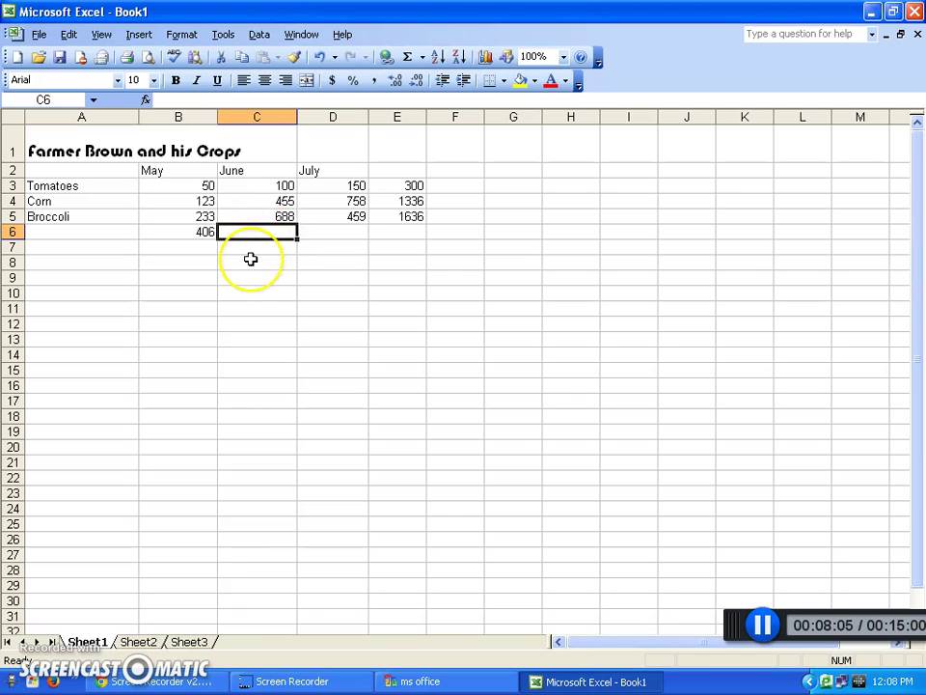
text(=)
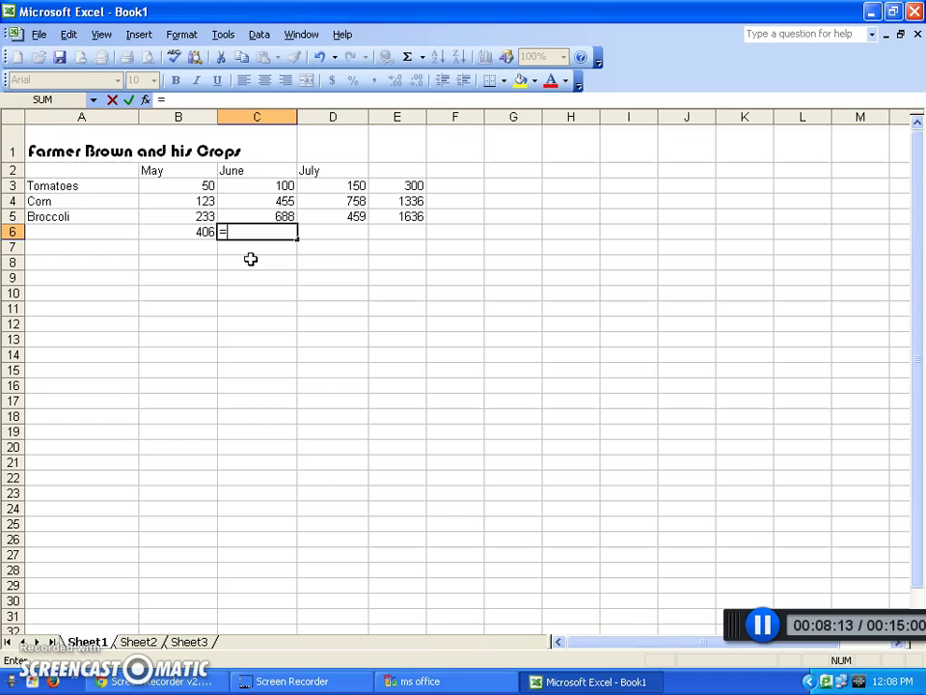
text(c3)
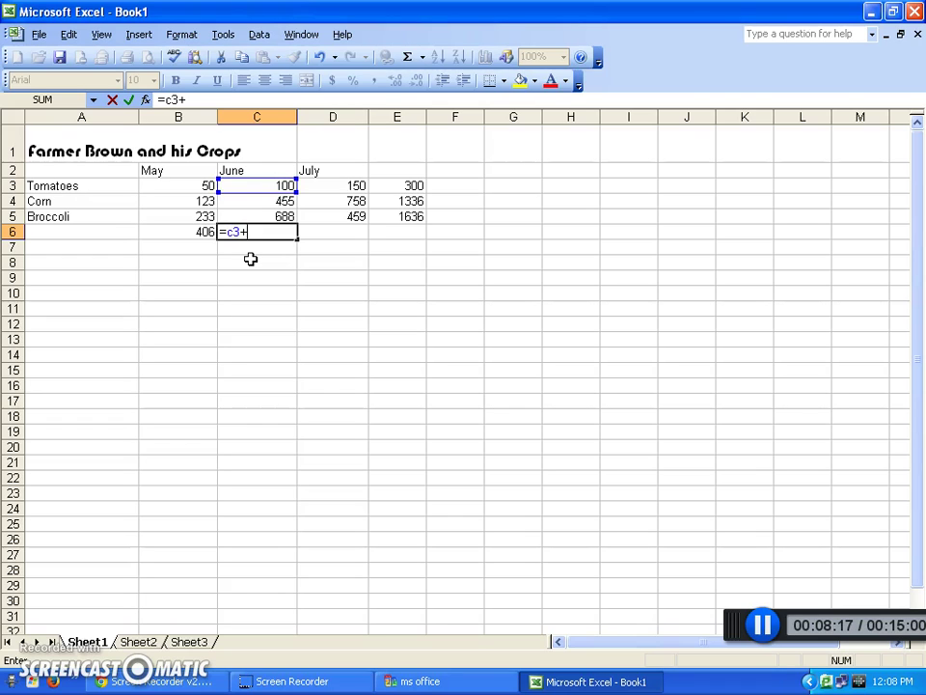
text(+c4+)
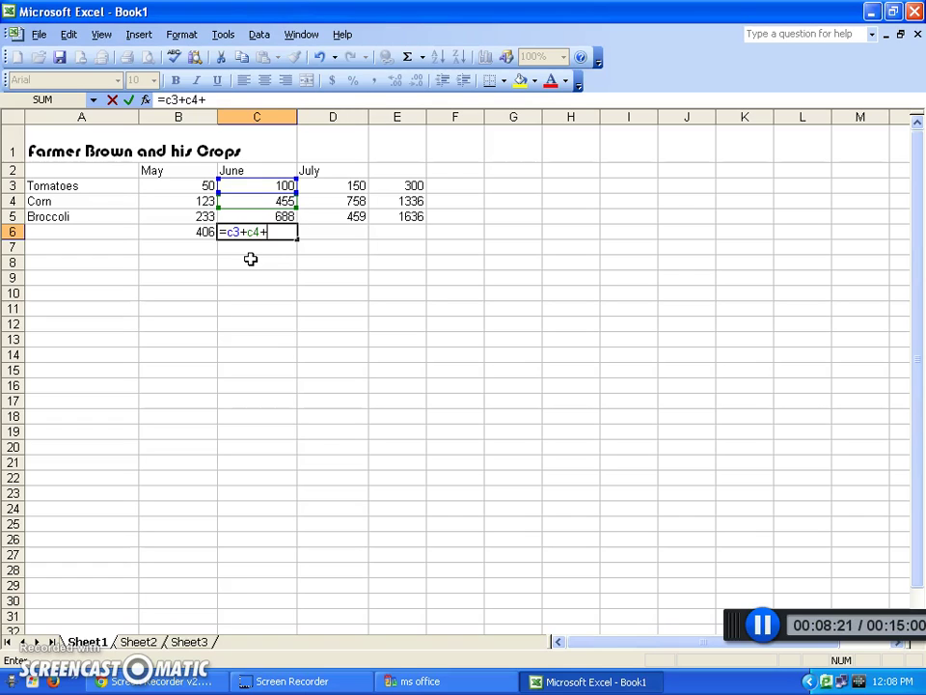
text(c5)
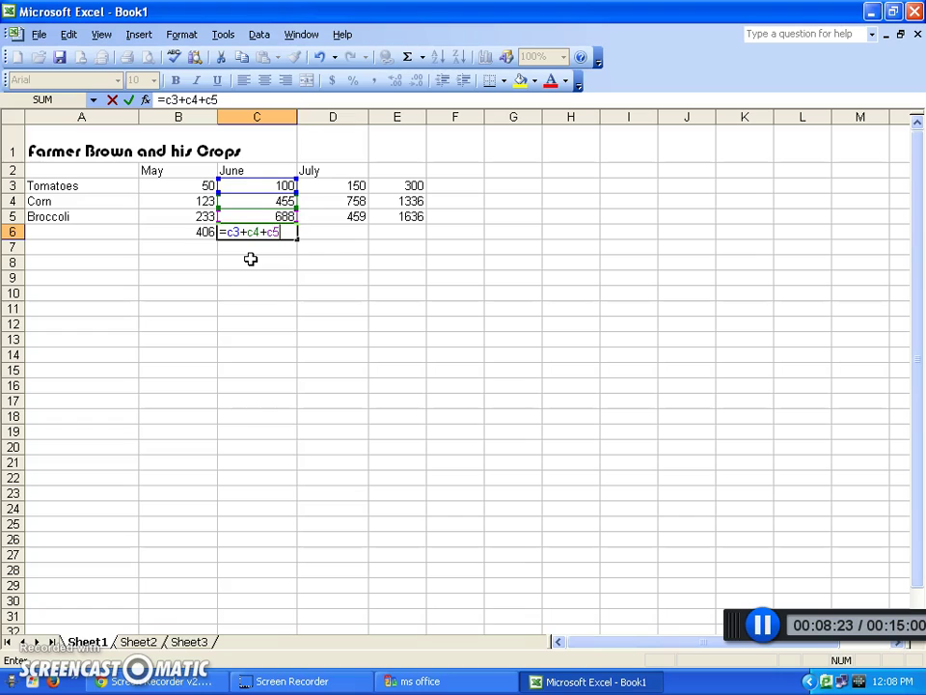
key(Return)
key(Up)
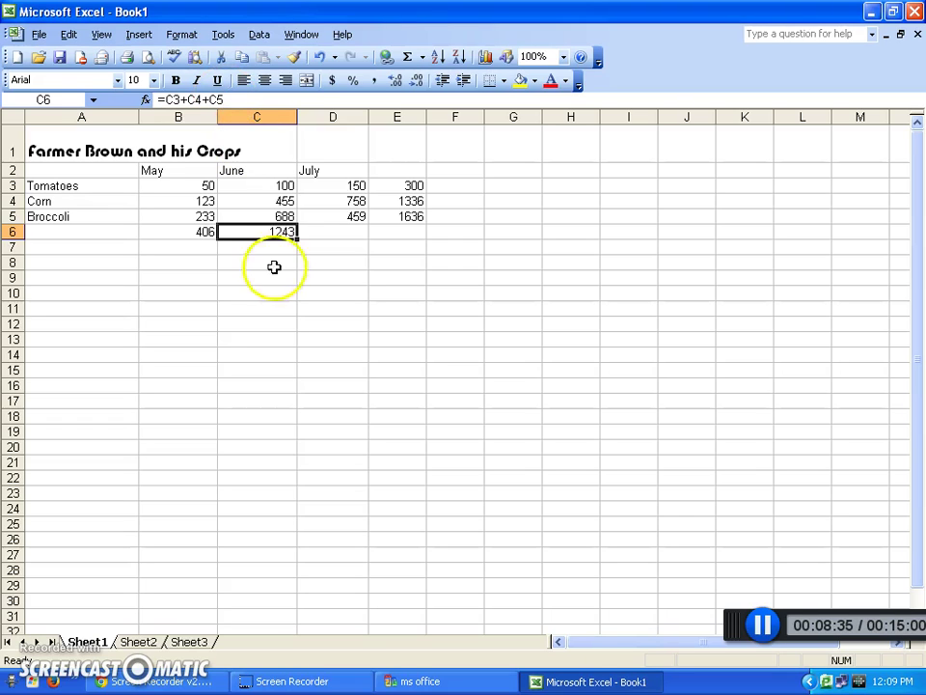
- Total the July column in cell D6 by entering =SUM(D3:D5), modelled on the formula in B6
click(167, 230)
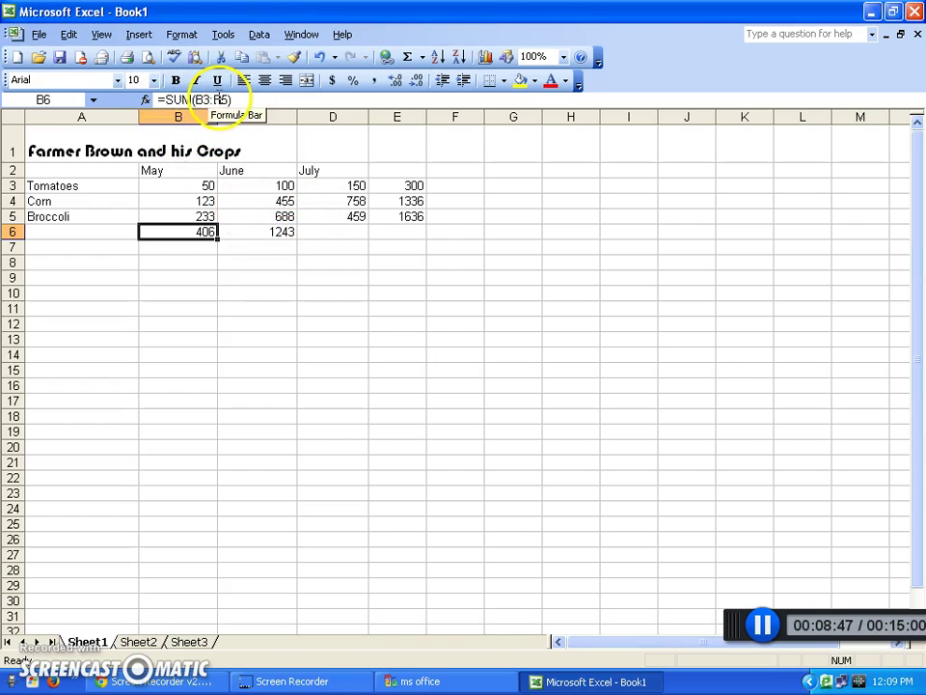
click(334, 234)
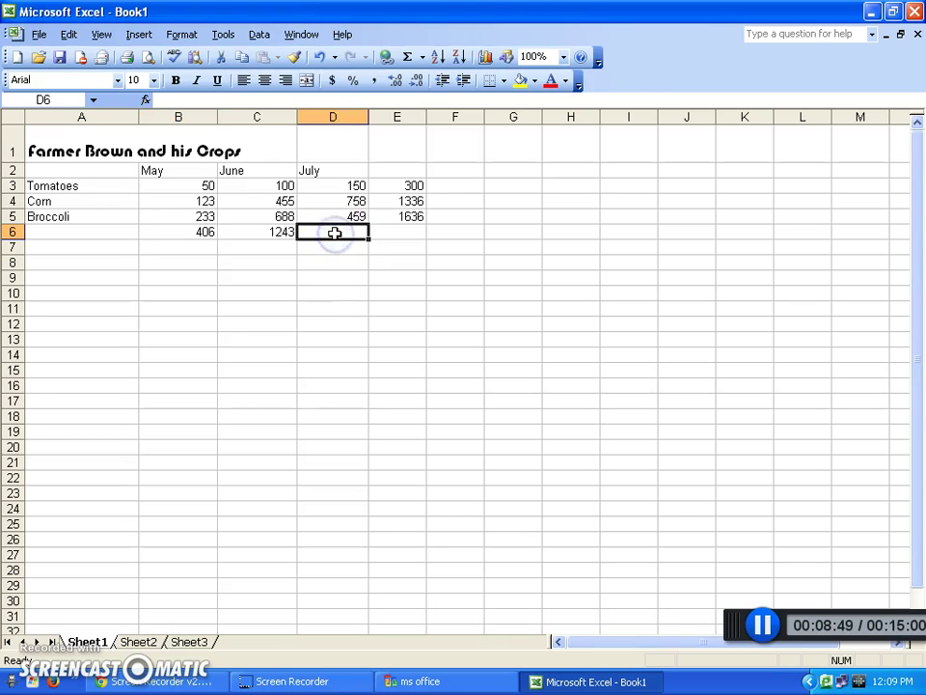
click(190, 234)
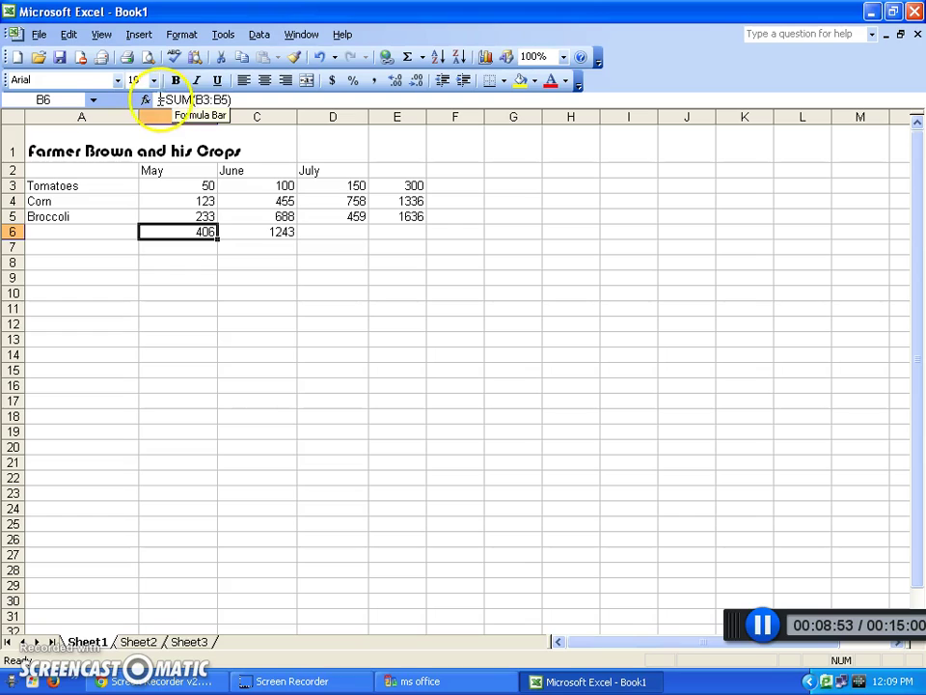
click(322, 230)
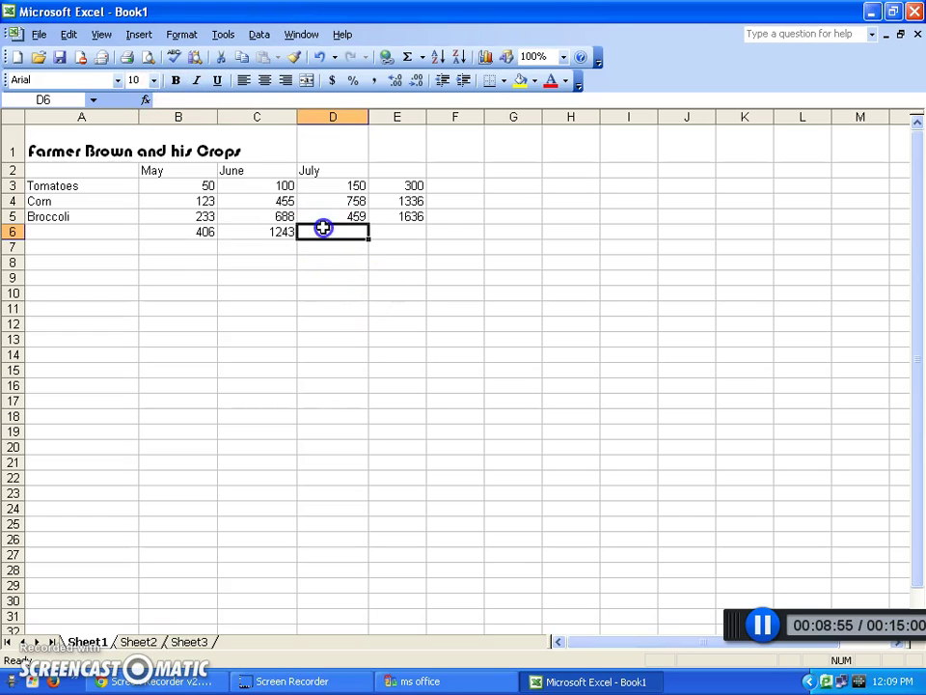
text(=SUM)
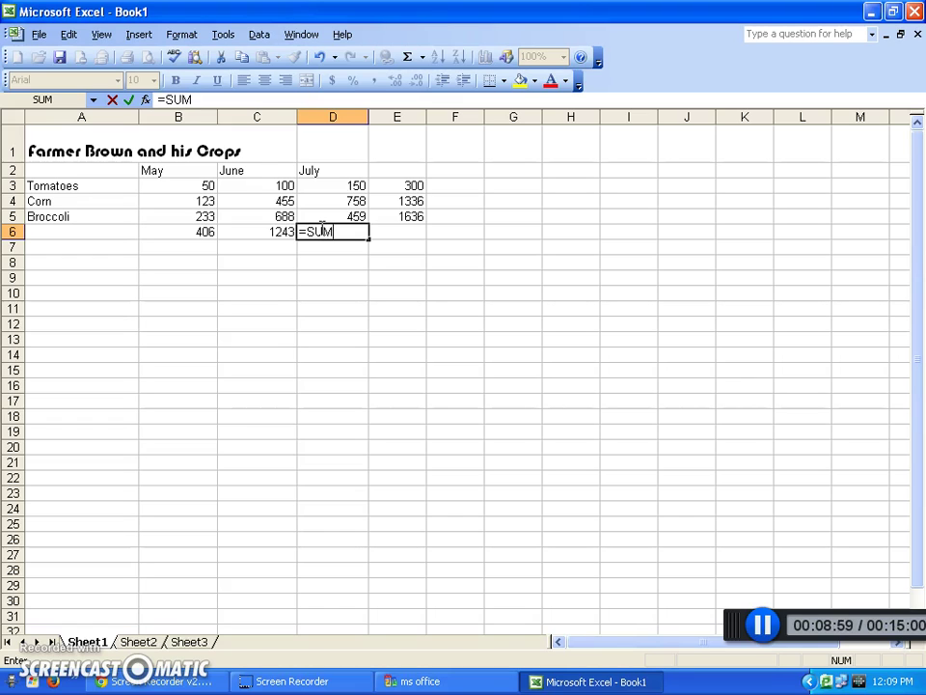
text(()
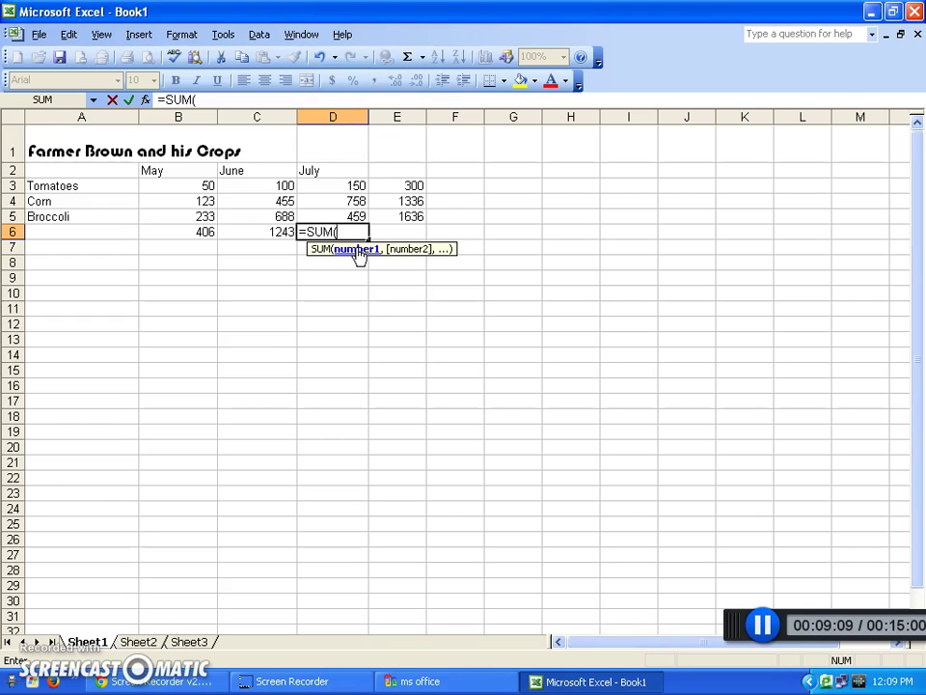
text(D3:)
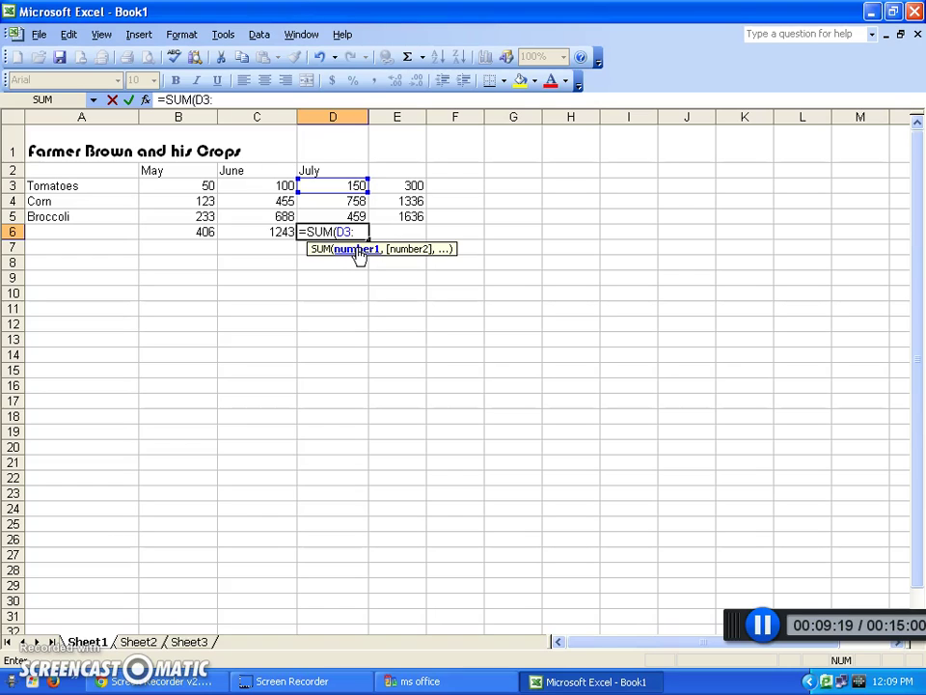
click(366, 236)
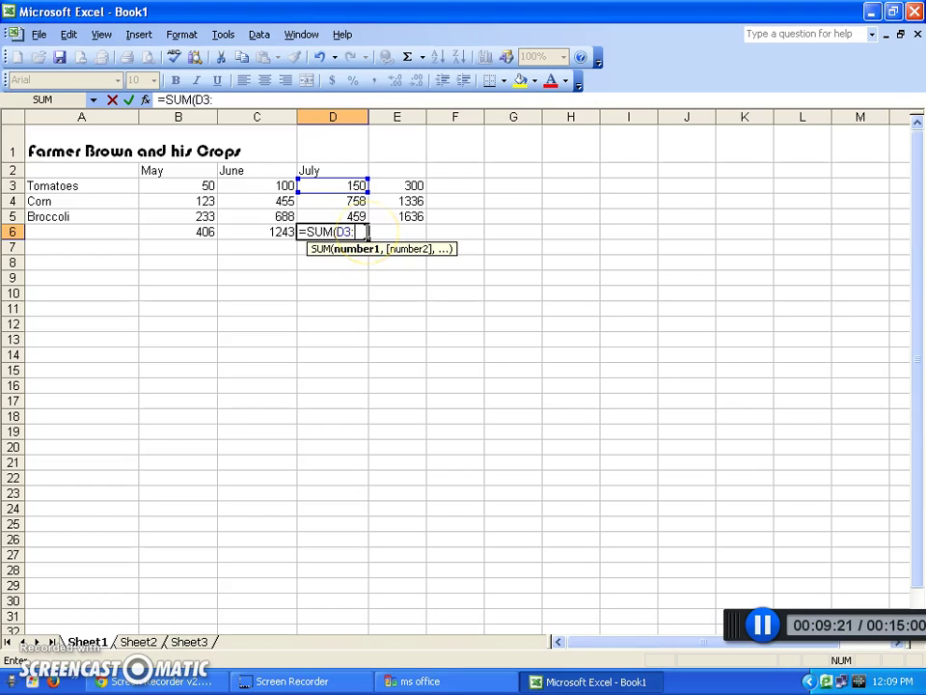
text(D5))
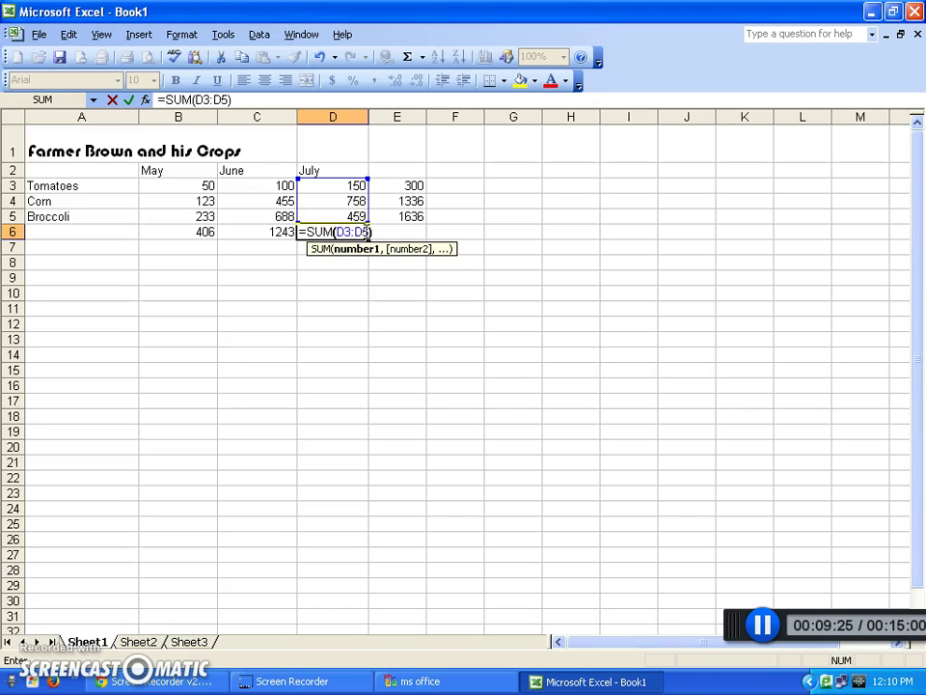
key(Return)
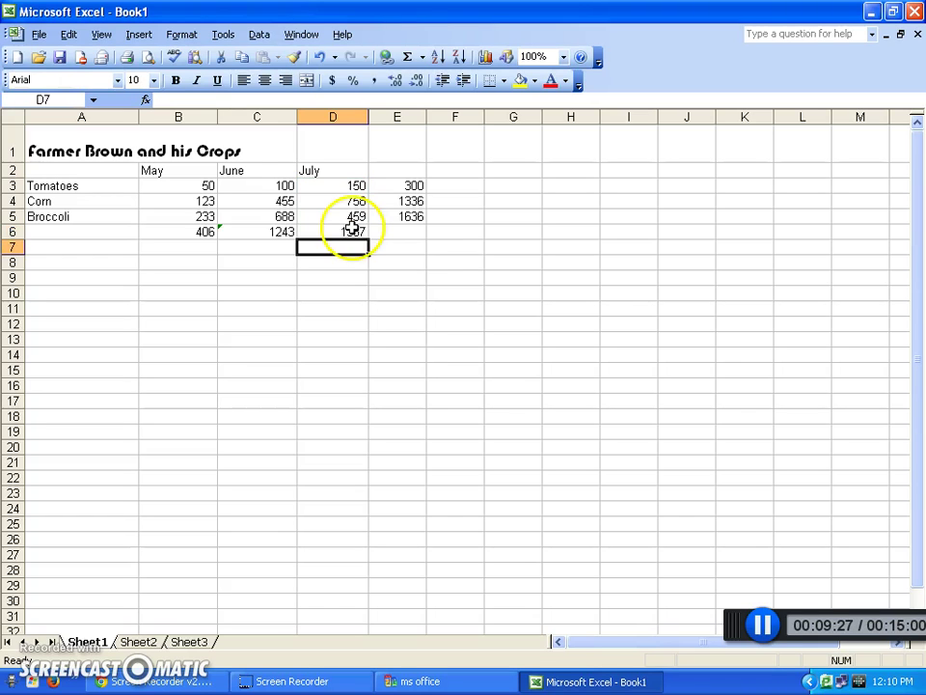
click(353, 231)
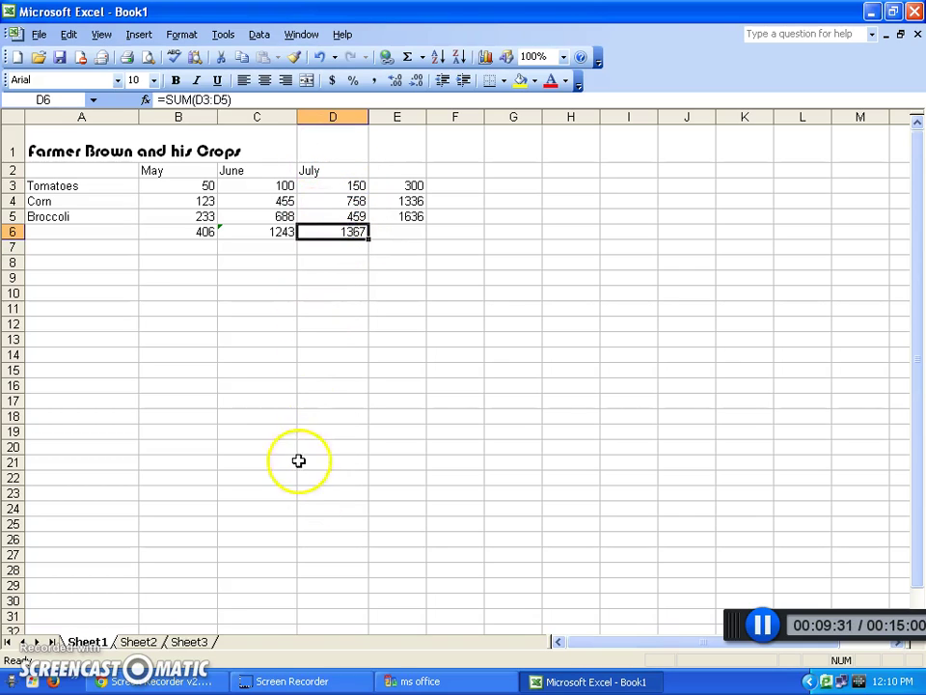
click(316, 232)
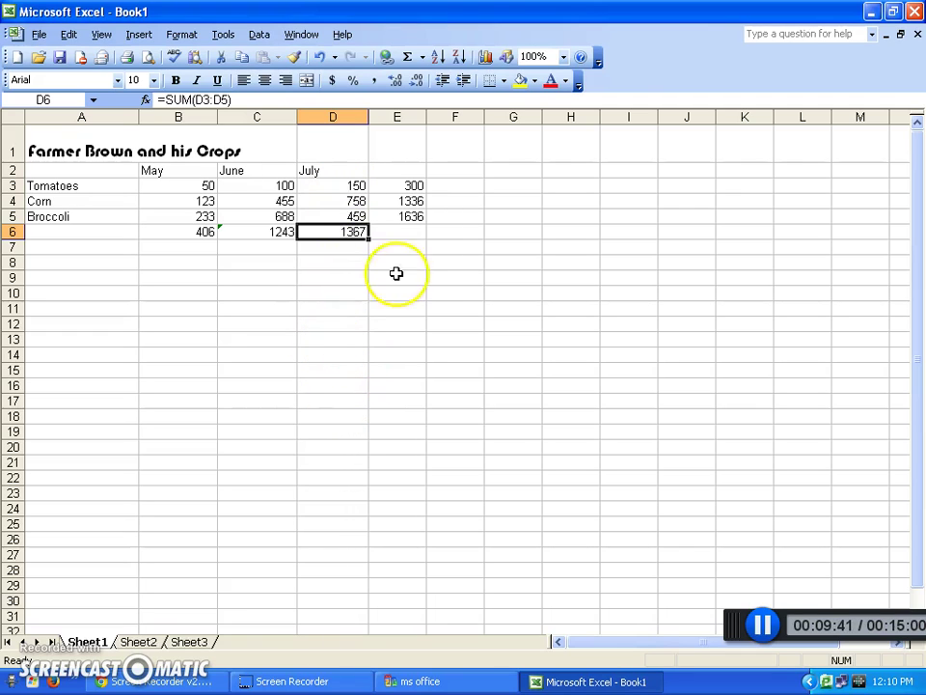
- Add the grand total in cell E6 with an AutoSum of B6:D6
click(407, 234)
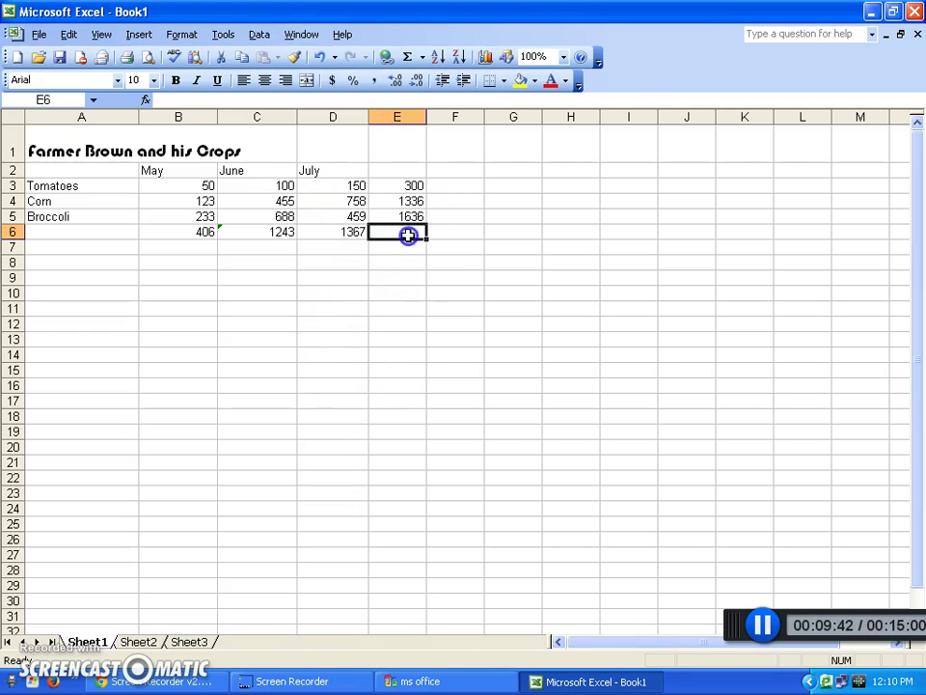
click(406, 55)
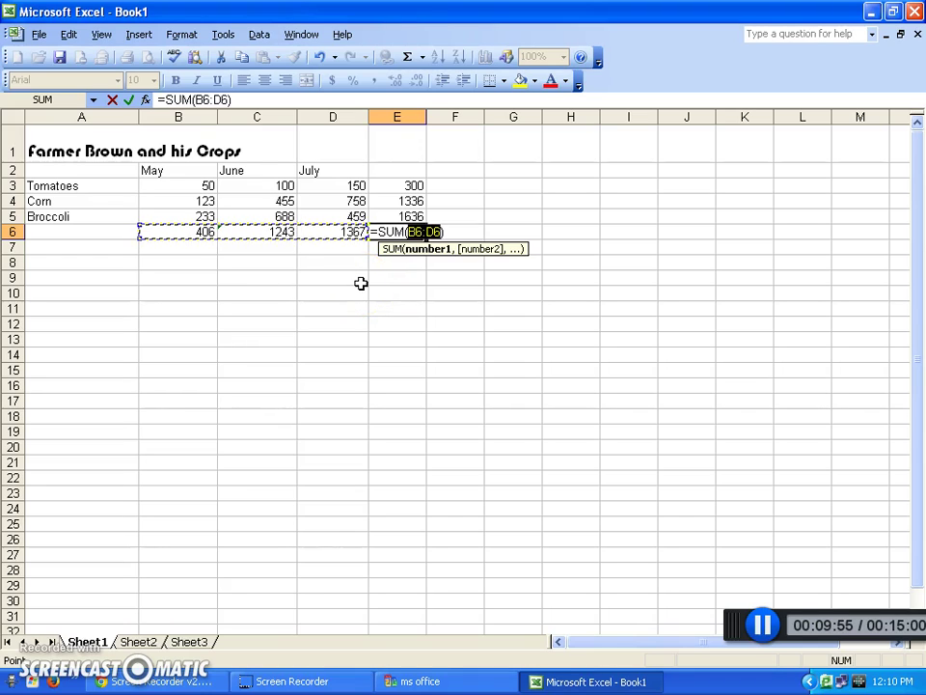
key(Return)
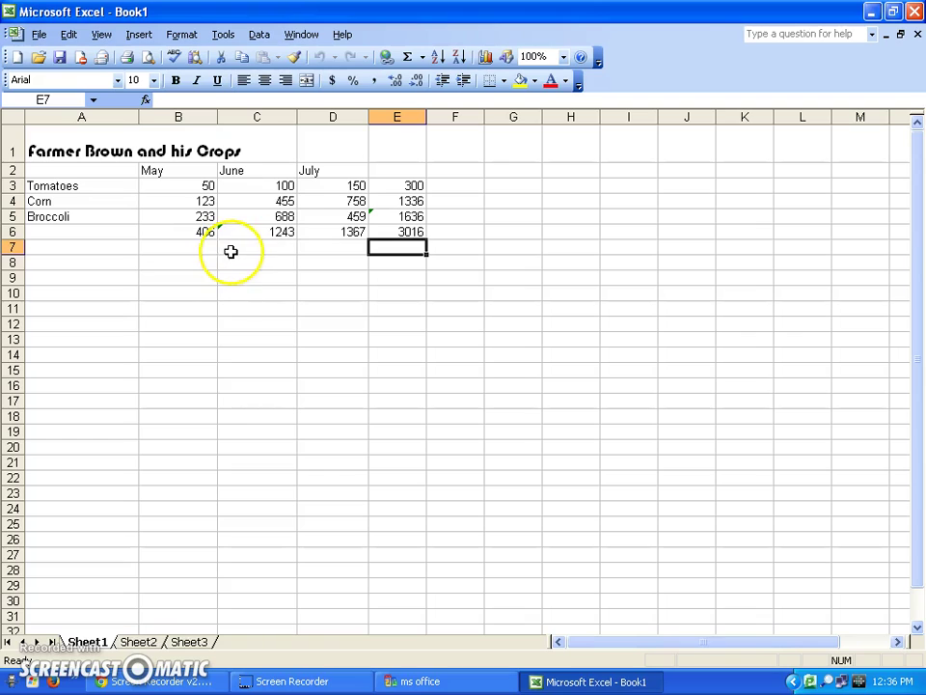
- Change the May figure for Broccoli in cell B5 to 433 and select the May total in B6
click(195, 216)
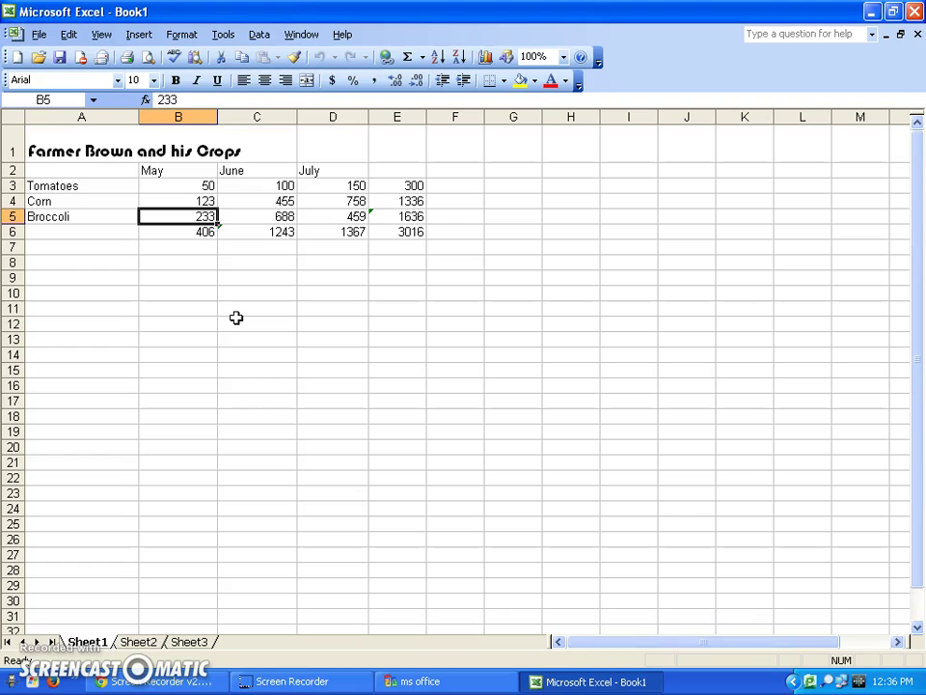
text(4)
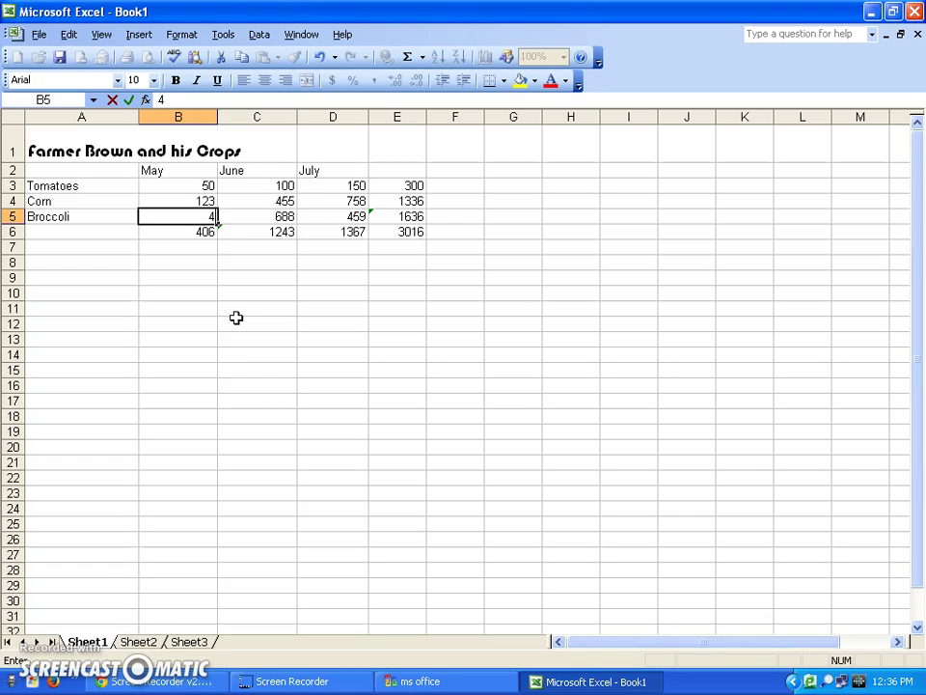
text(33)
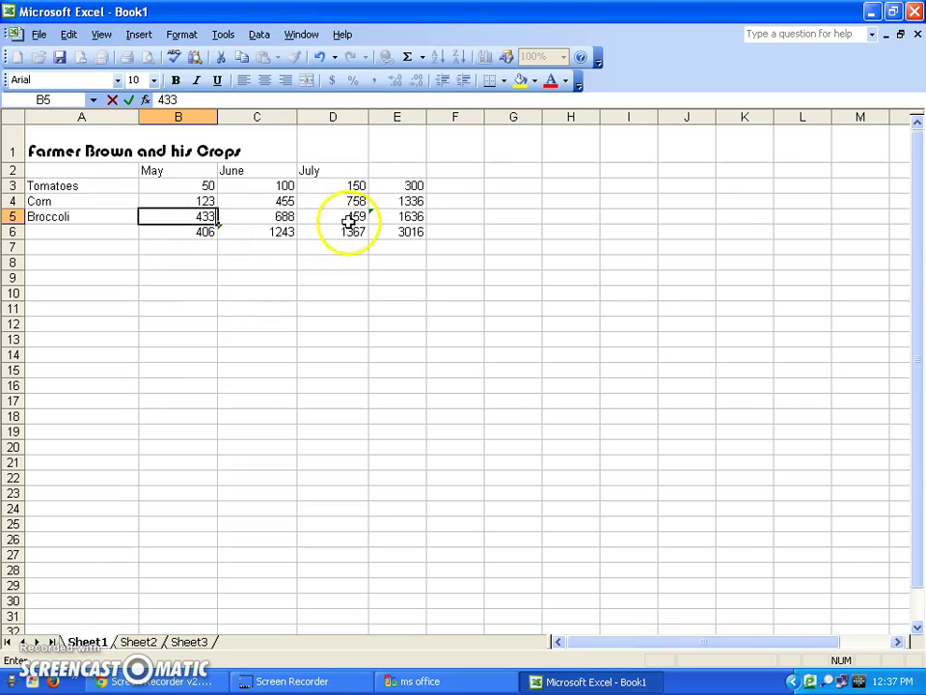
click(195, 241)
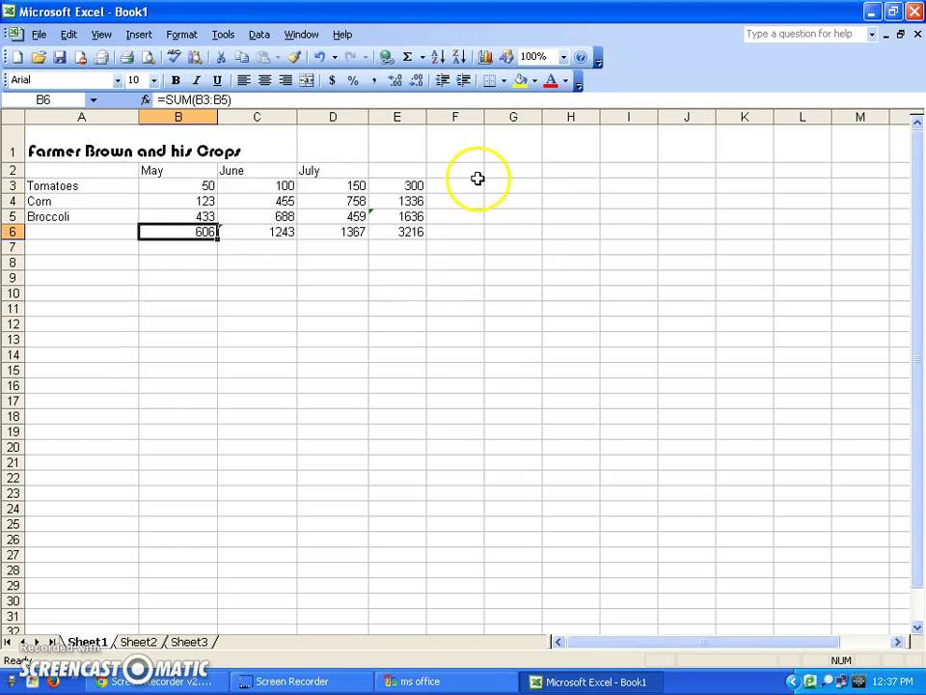
- Add the column headings Total in cell E2 and Average in cell F2
click(387, 170)
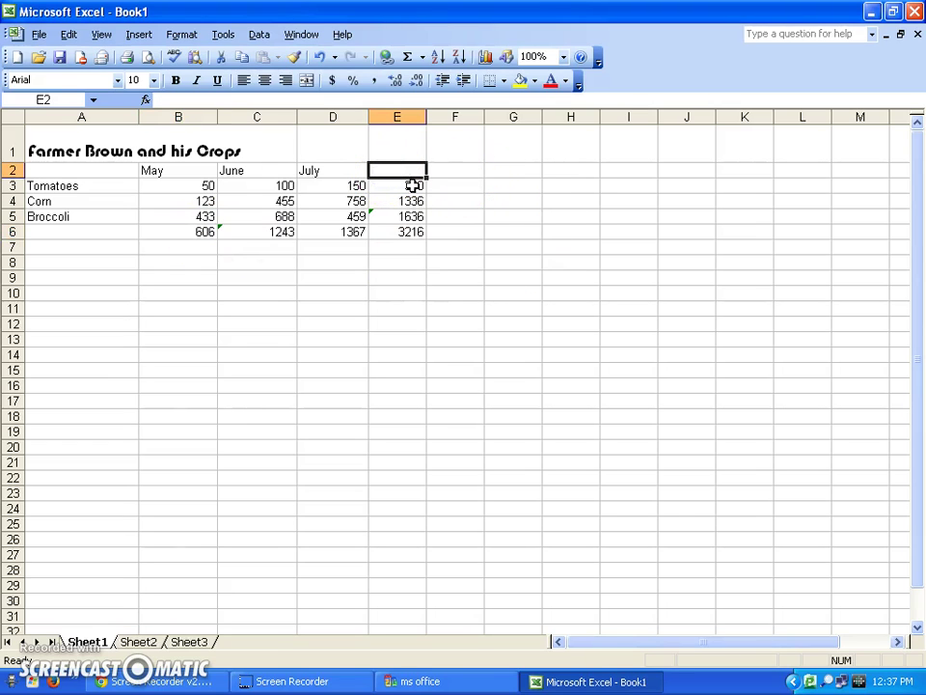
text(Total)
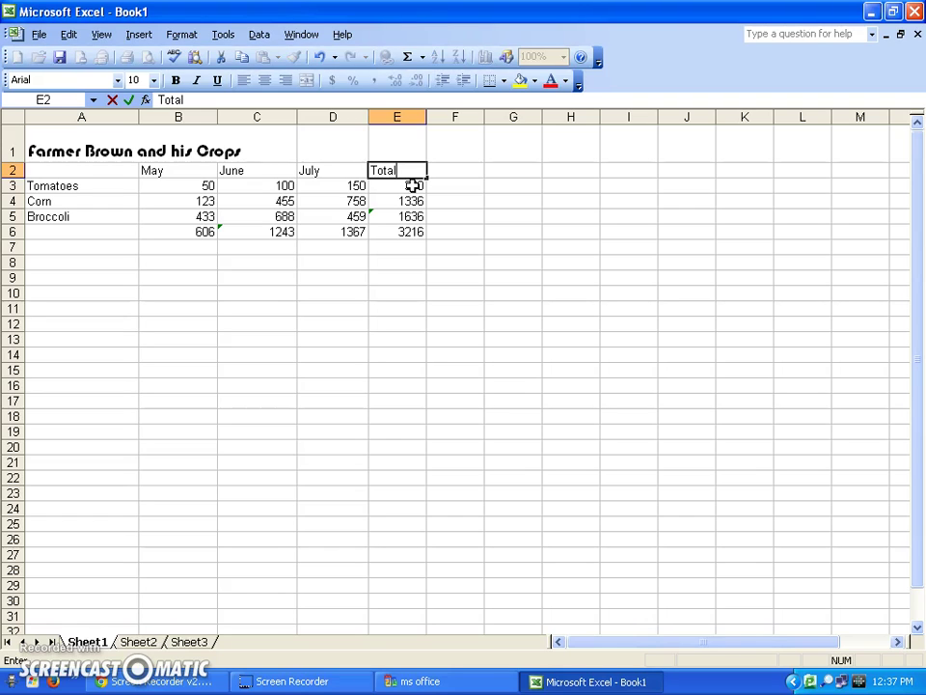
key(Tab)
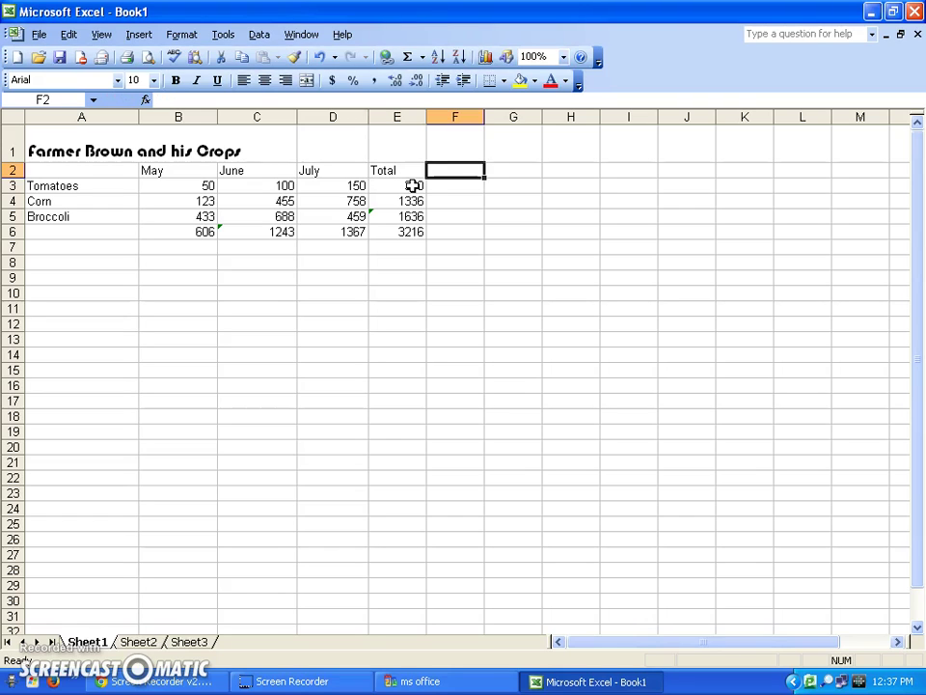
text(Average)
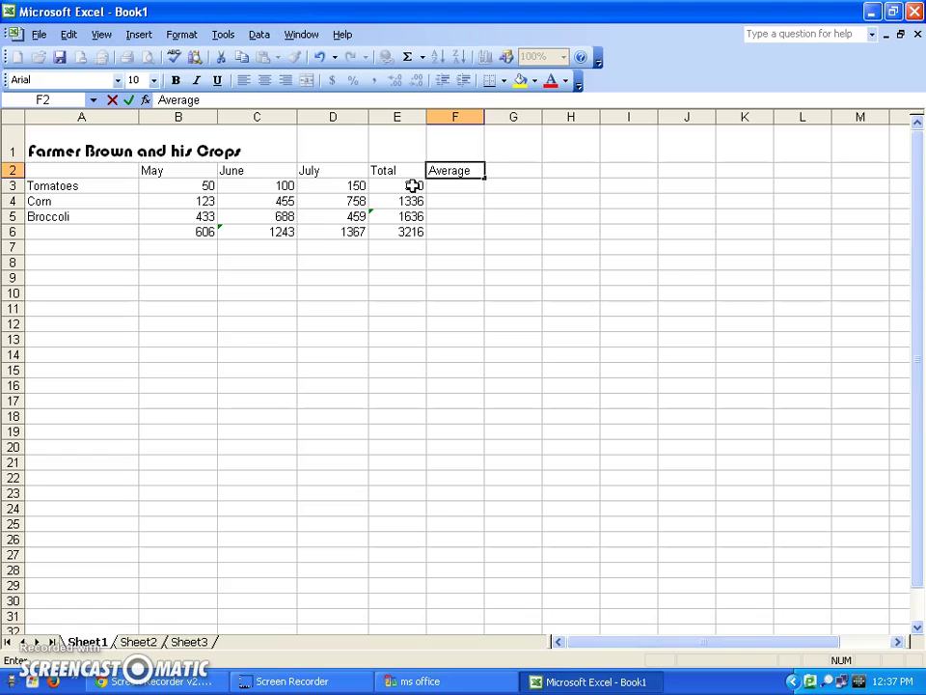
key(Return)
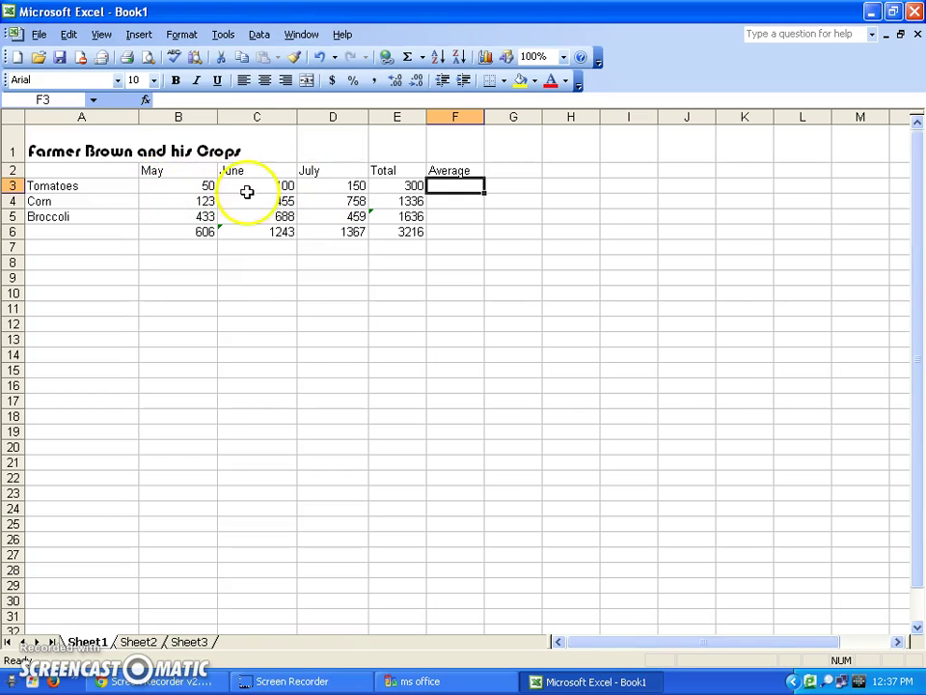
- Insert the AVERAGE function in cell F3 for the Tomatoes row, with its range set to B3:D3
click(462, 193)
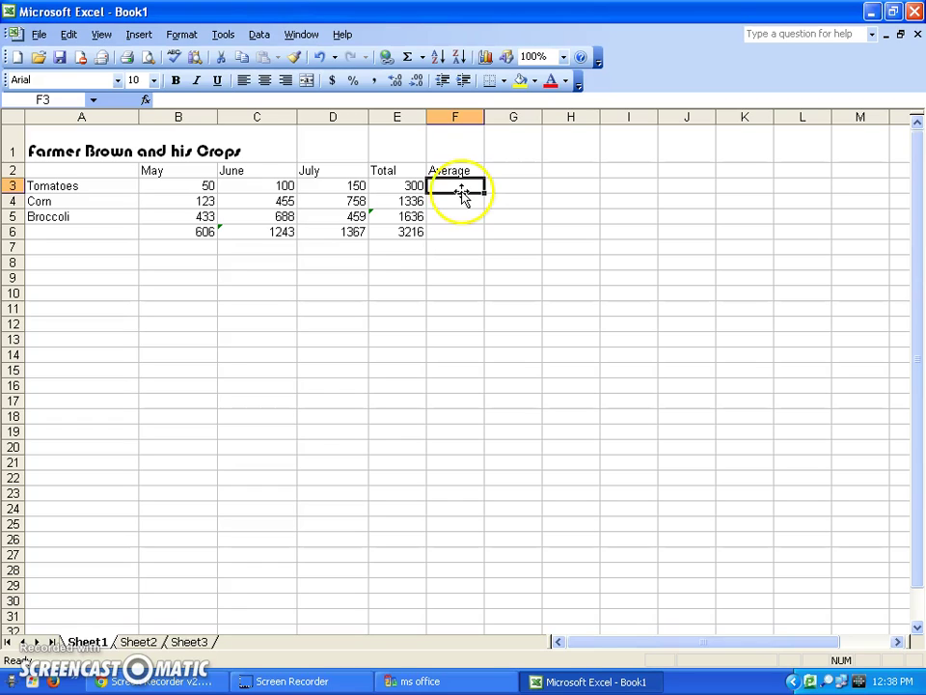
click(456, 193)
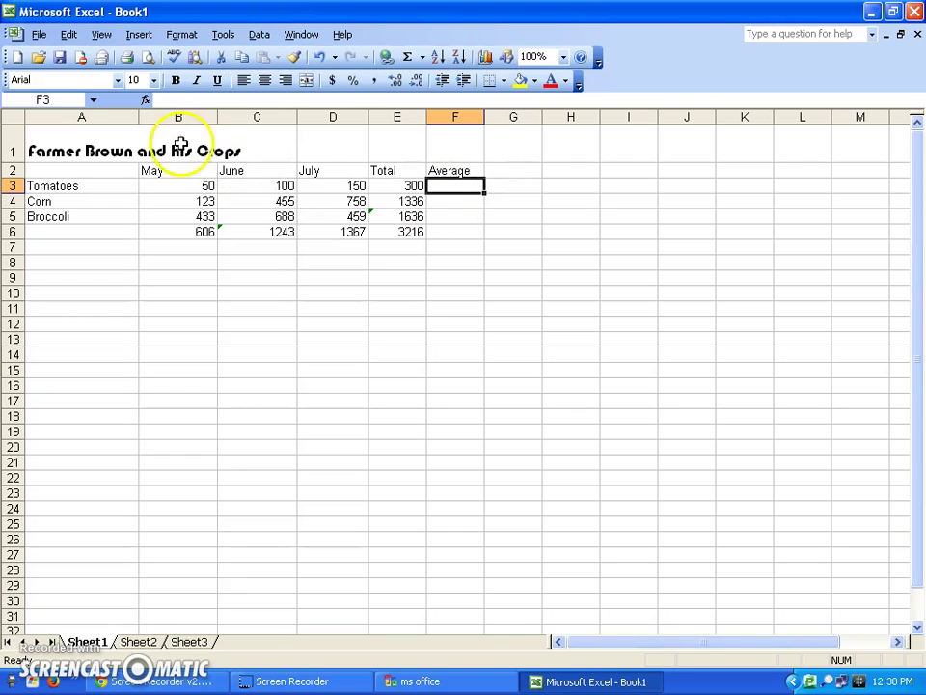
click(145, 101)
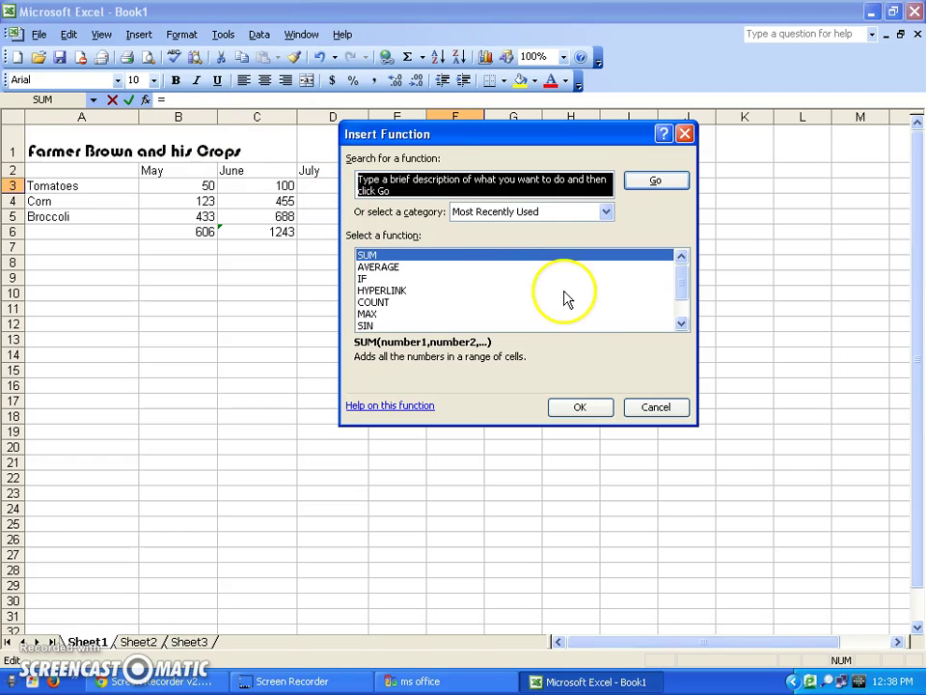
click(385, 267)
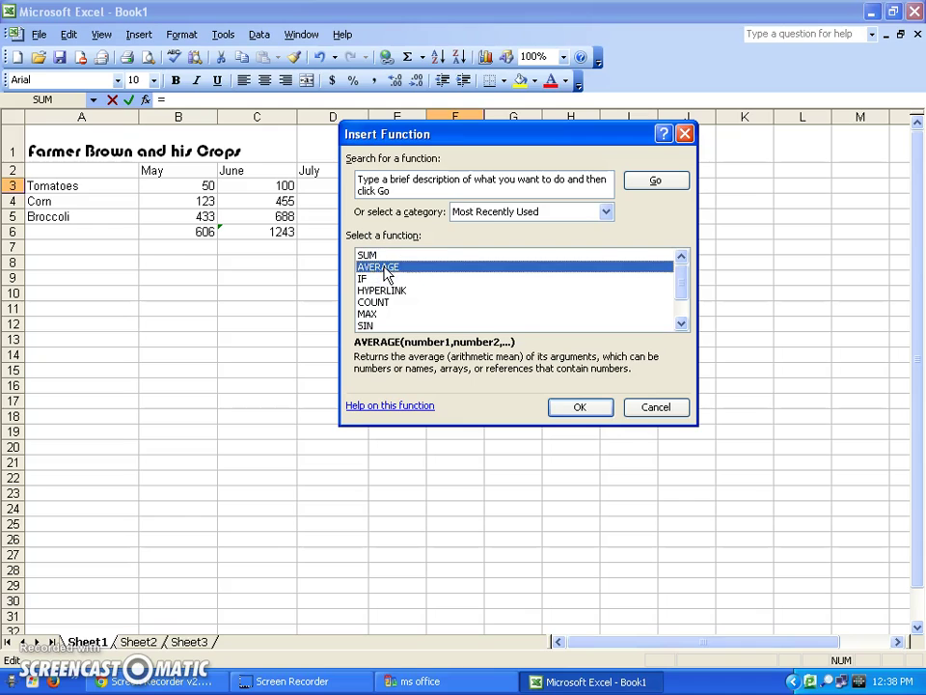
click(577, 411)
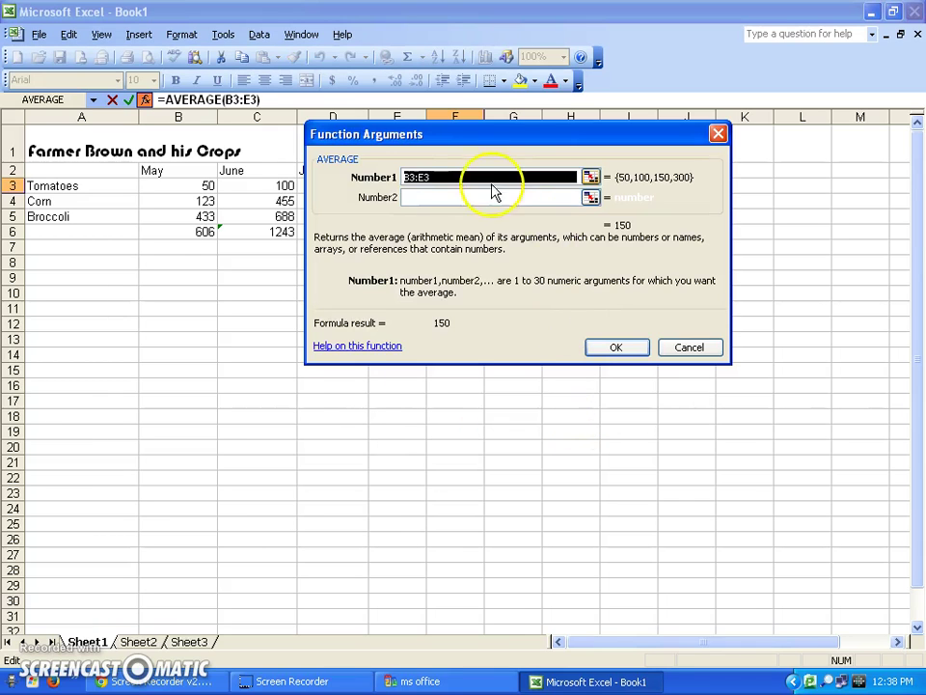
drag(414, 135, 493, 137)
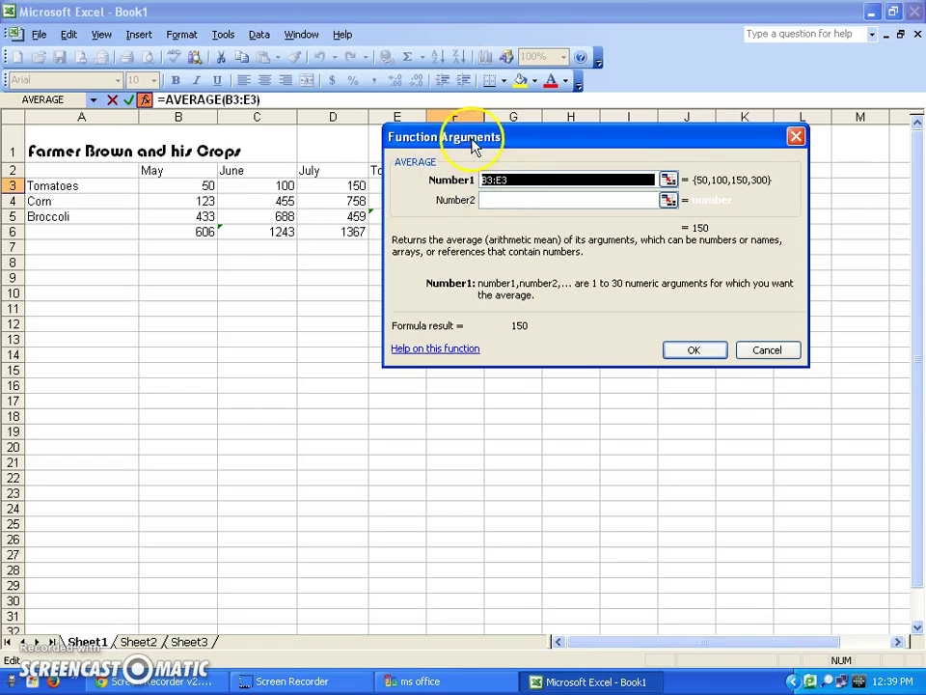
drag(496, 139, 519, 139)
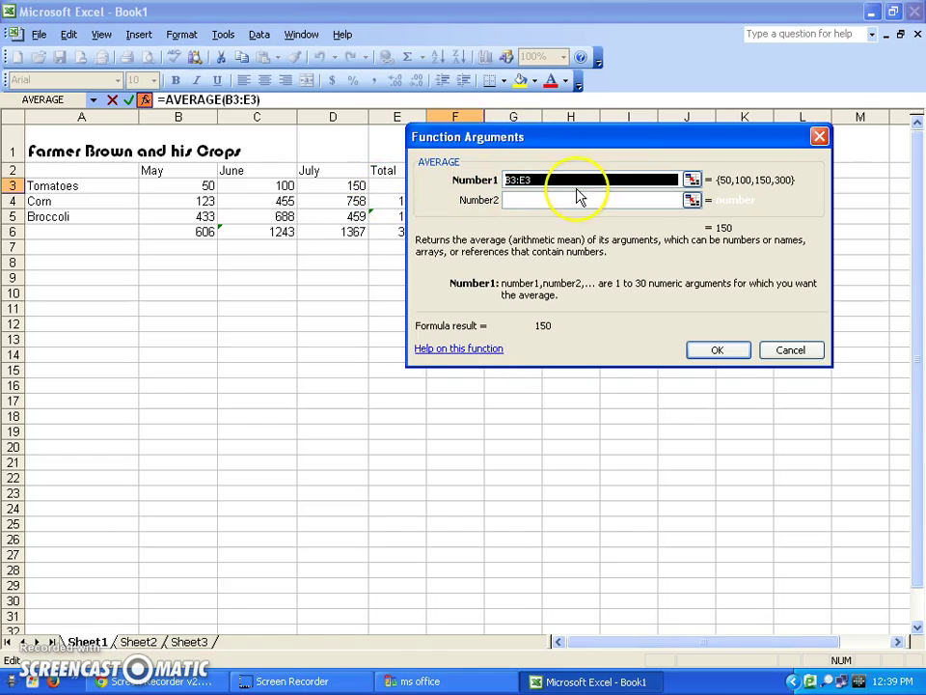
click(525, 179)
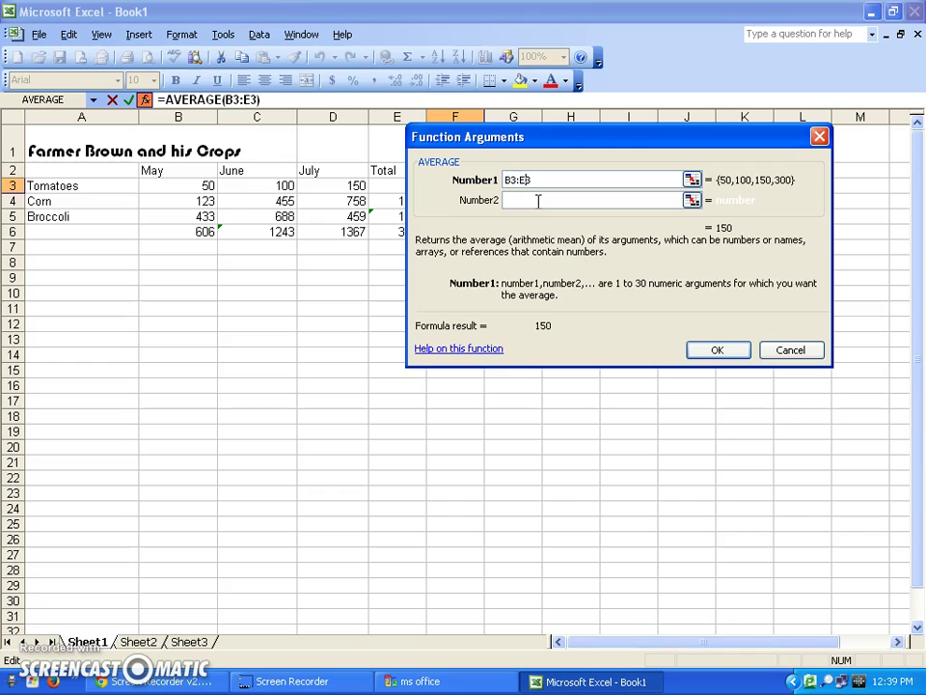
key(BackSpace)
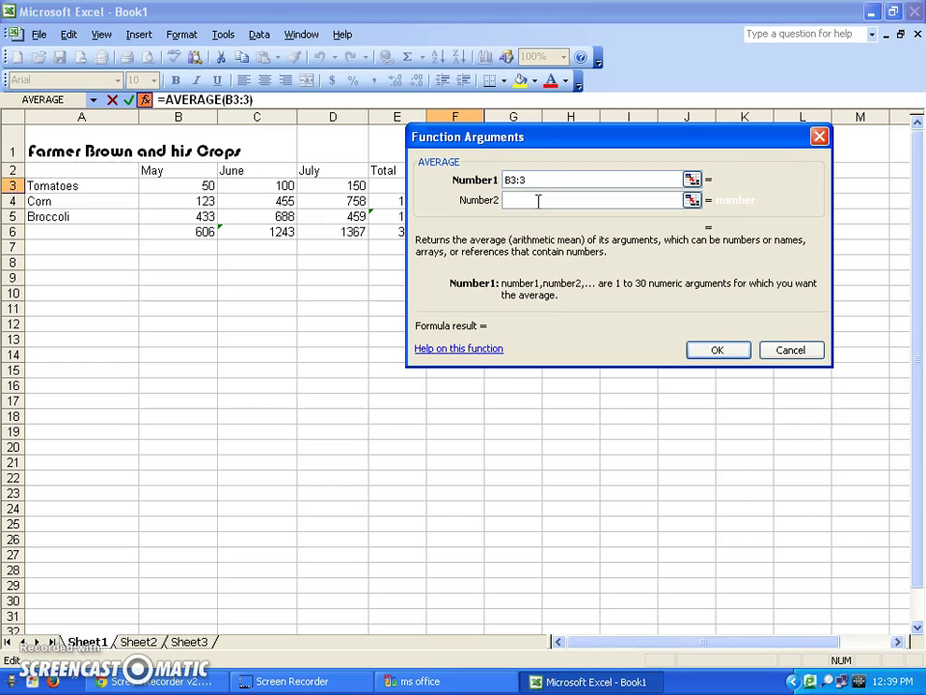
text(D)
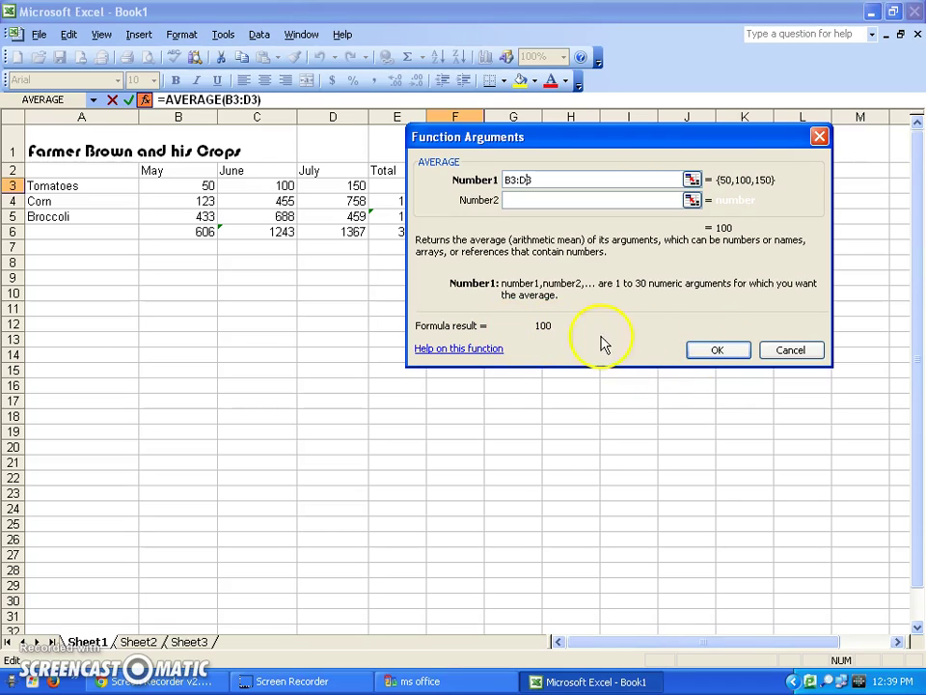
click(704, 351)
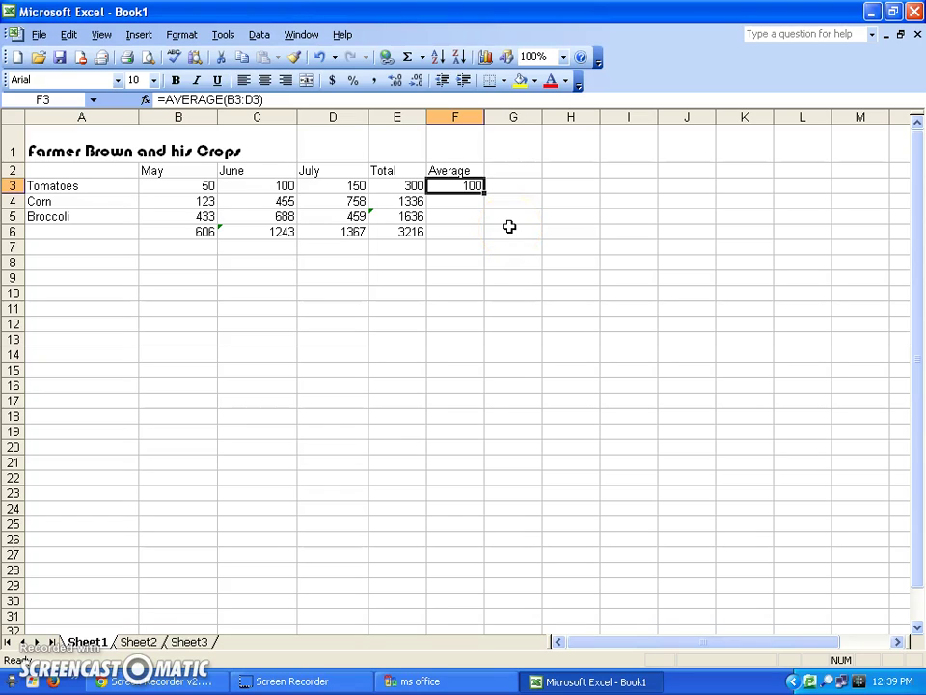
- Copy the average formula from F3 into F4:F5 for Corn and Broccoli and check the formula in each cell
click(433, 201)
click(441, 192)
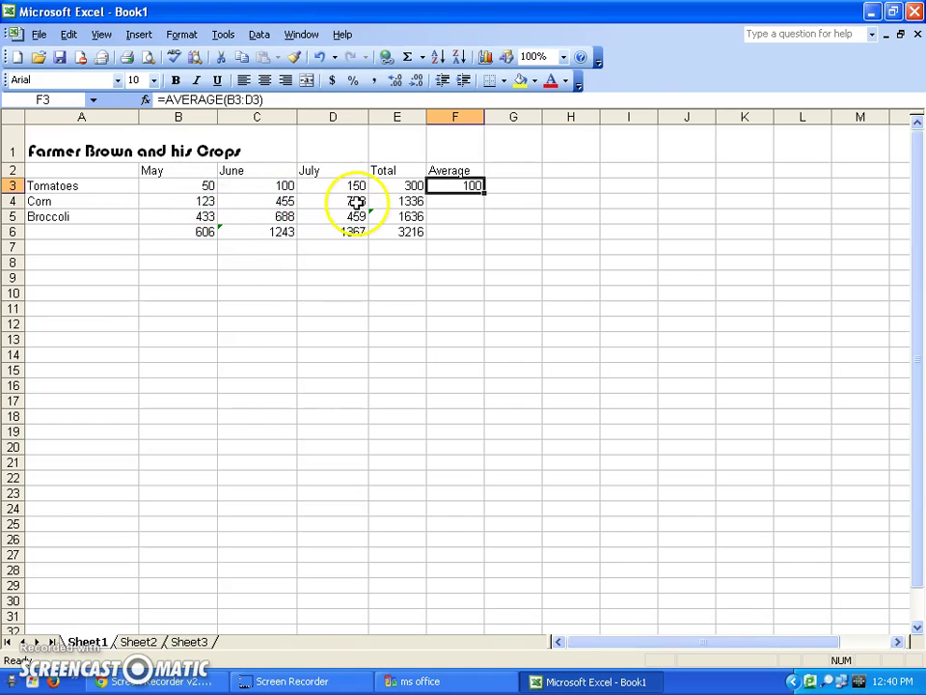
click(438, 184)
right_click(438, 184)
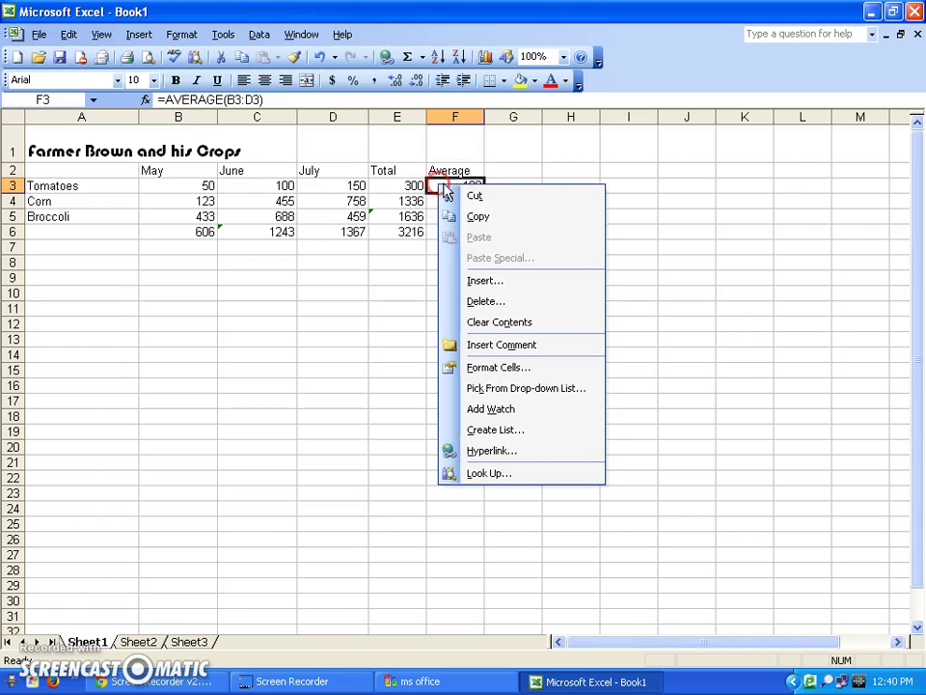
click(478, 217)
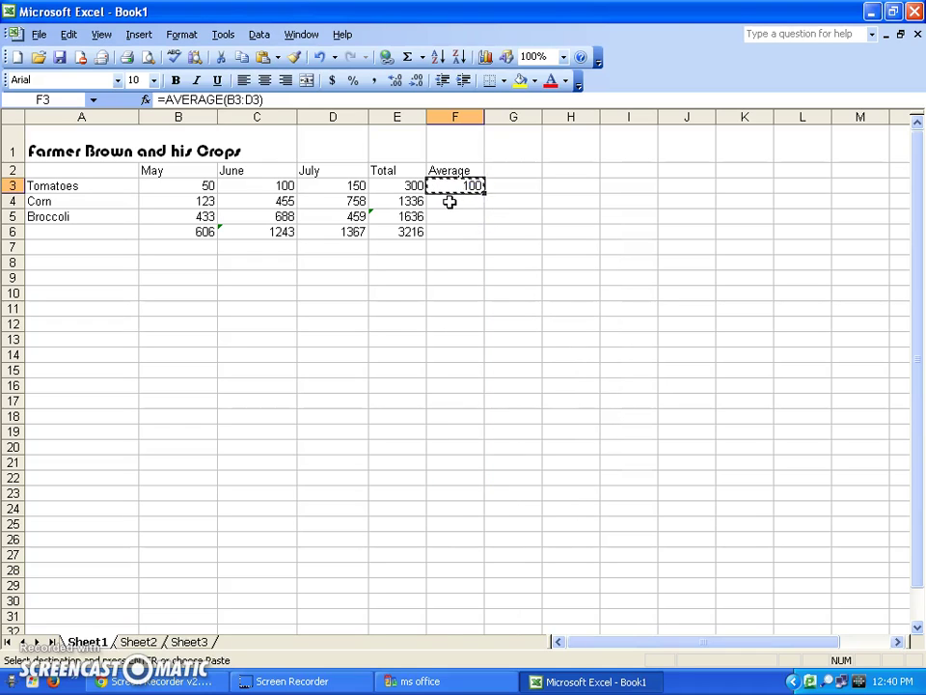
click(450, 201)
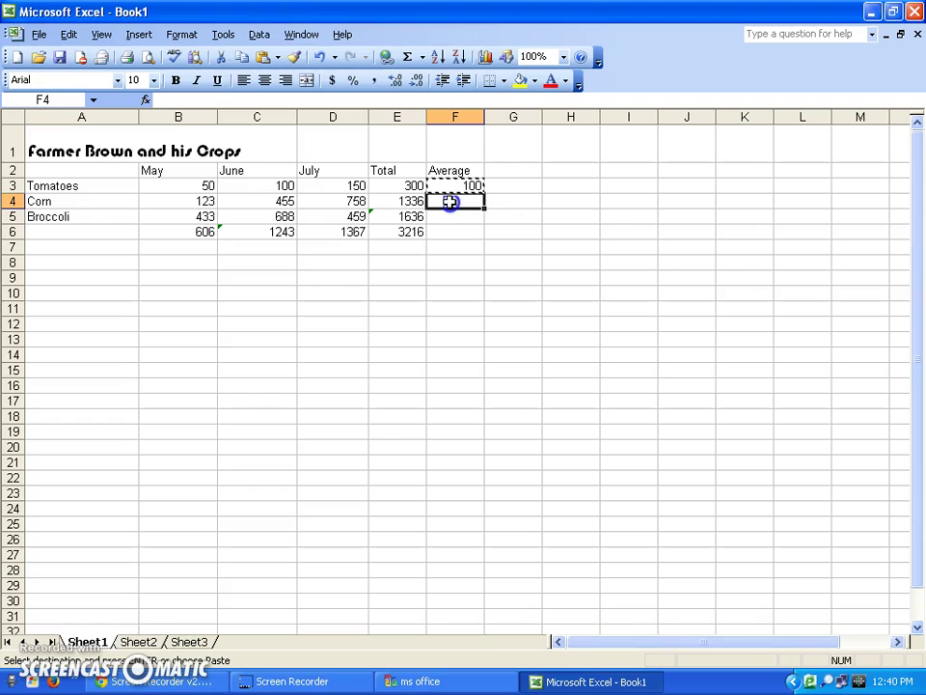
drag(450, 201, 448, 210)
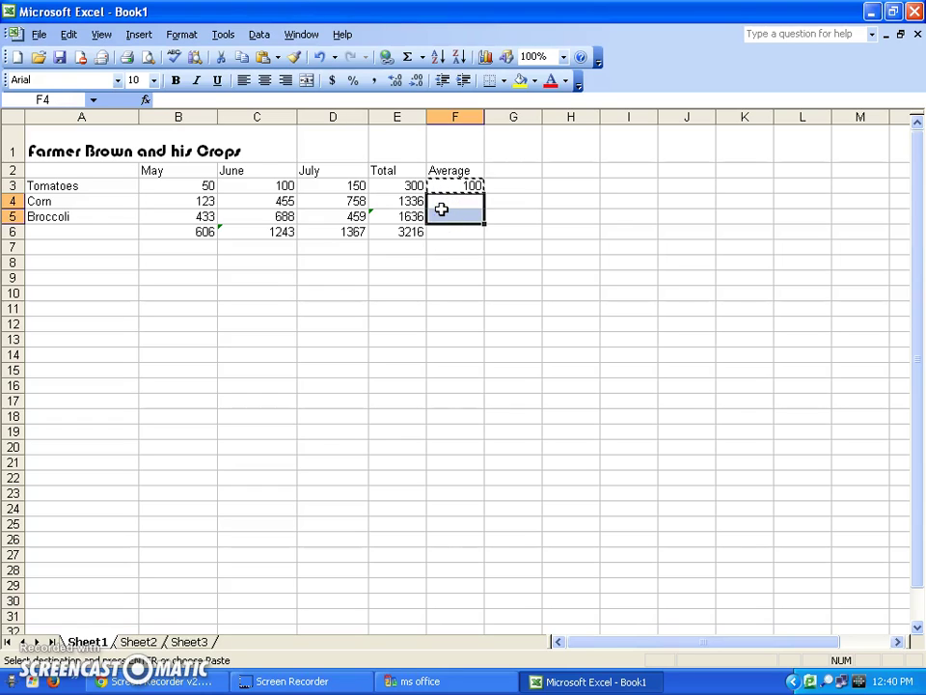
right_click(441, 209)
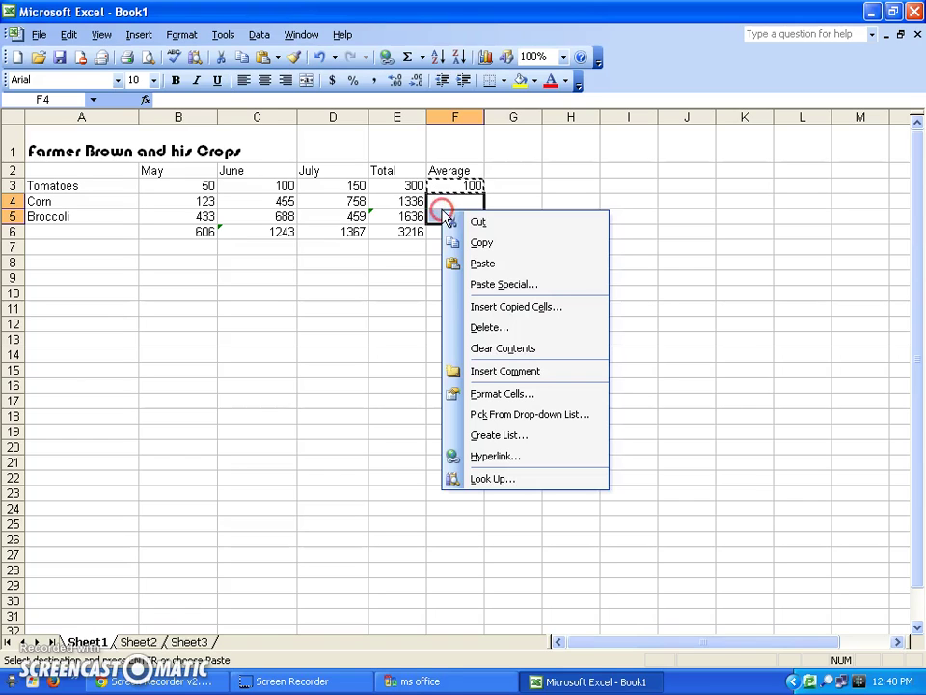
click(490, 263)
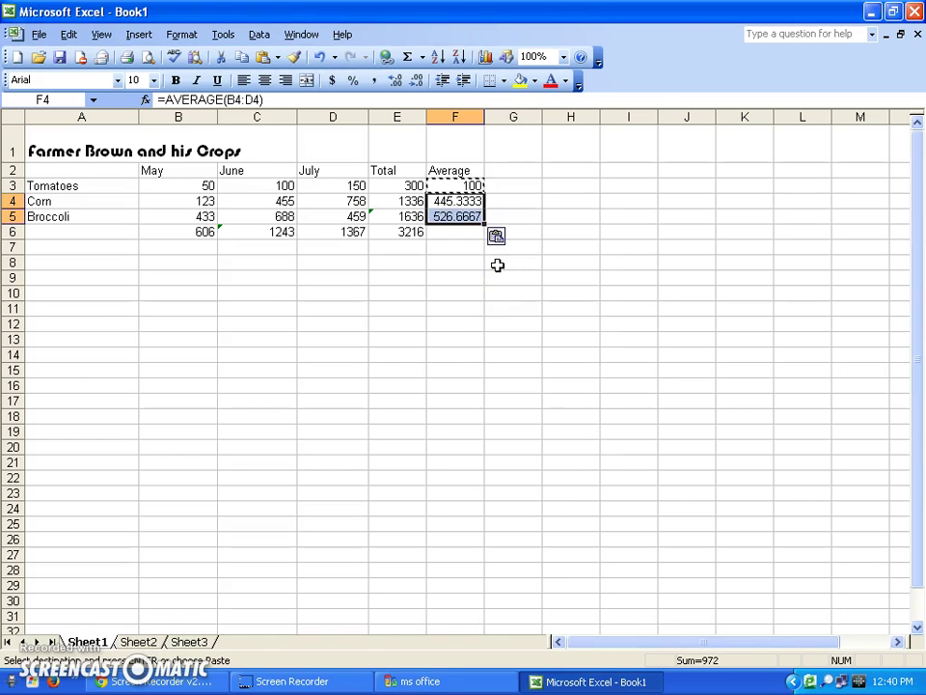
click(478, 200)
click(448, 200)
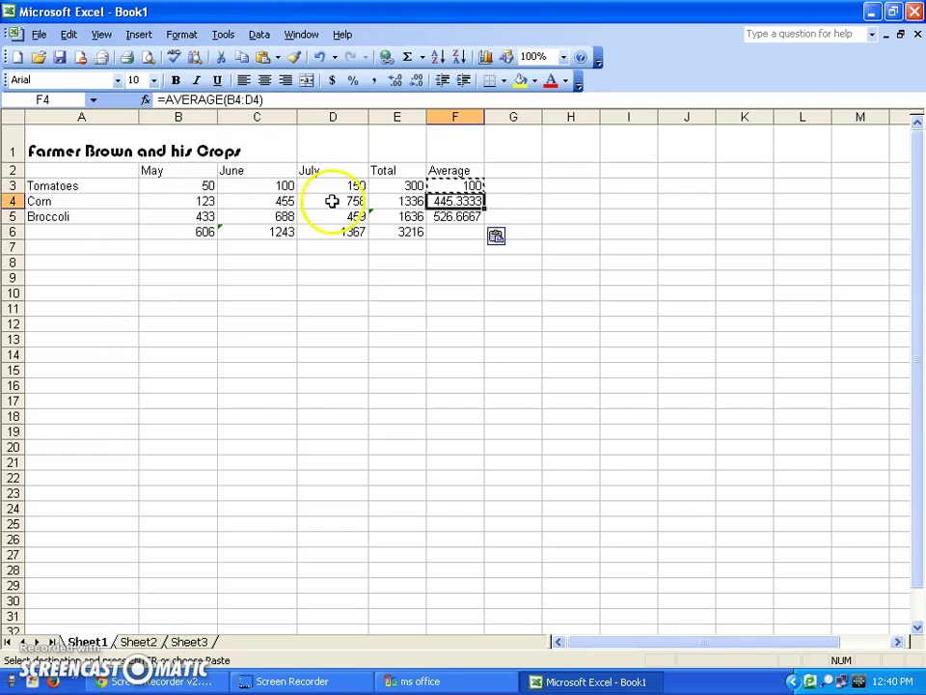
click(443, 217)
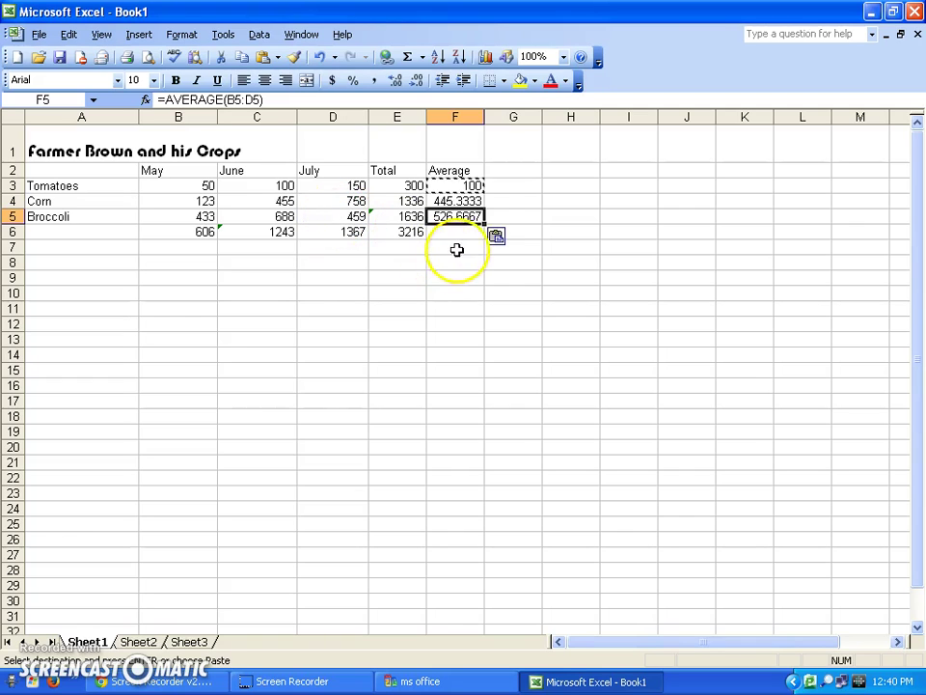
click(469, 296)
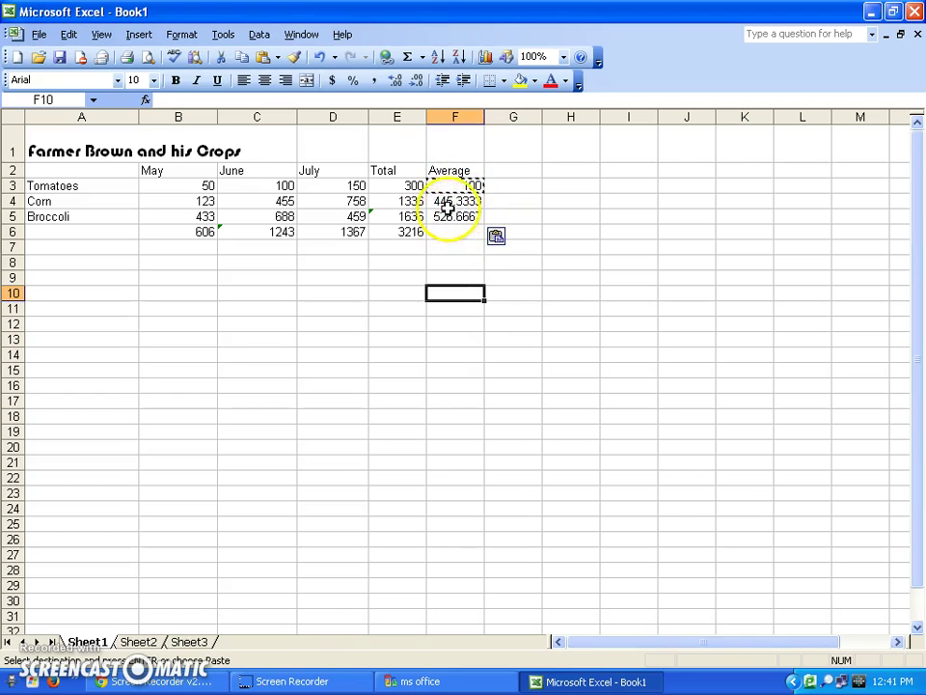
- Format the averages in F3:F5 with the Number category and 0 decimal places
drag(450, 185, 451, 211)
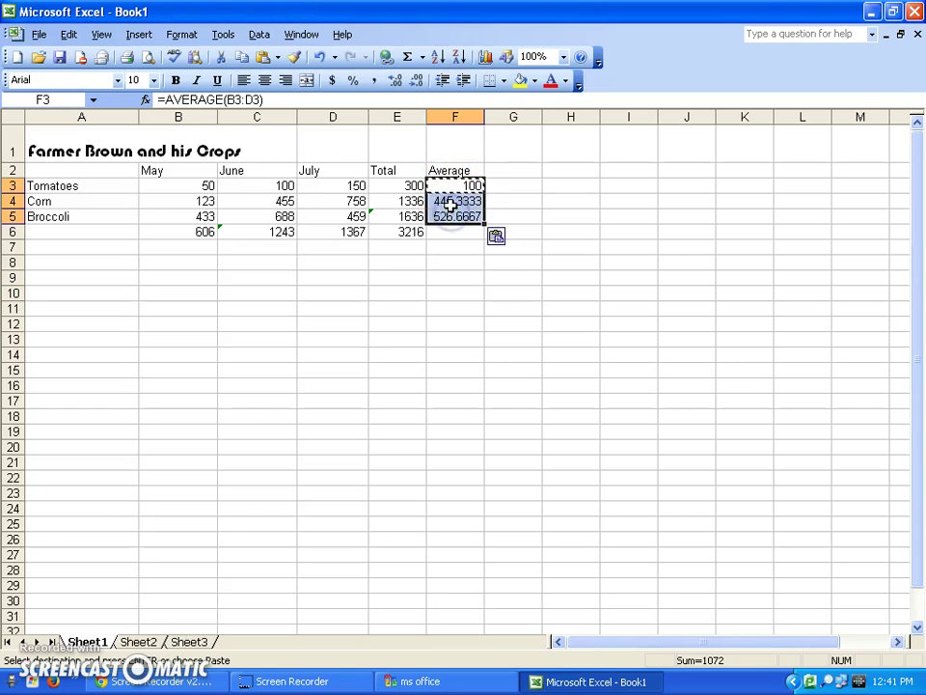
click(182, 34)
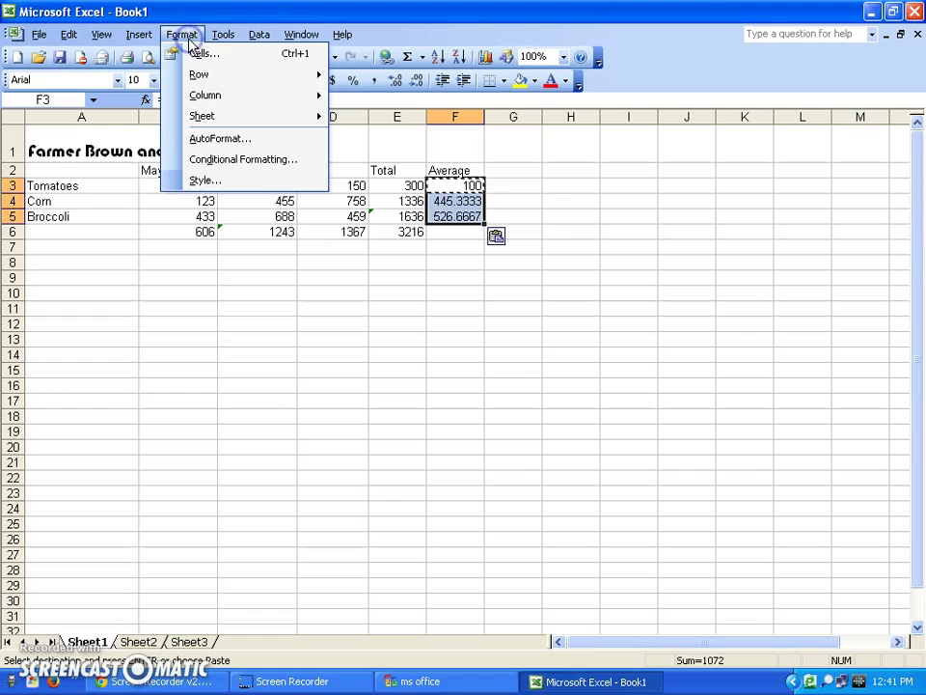
click(203, 53)
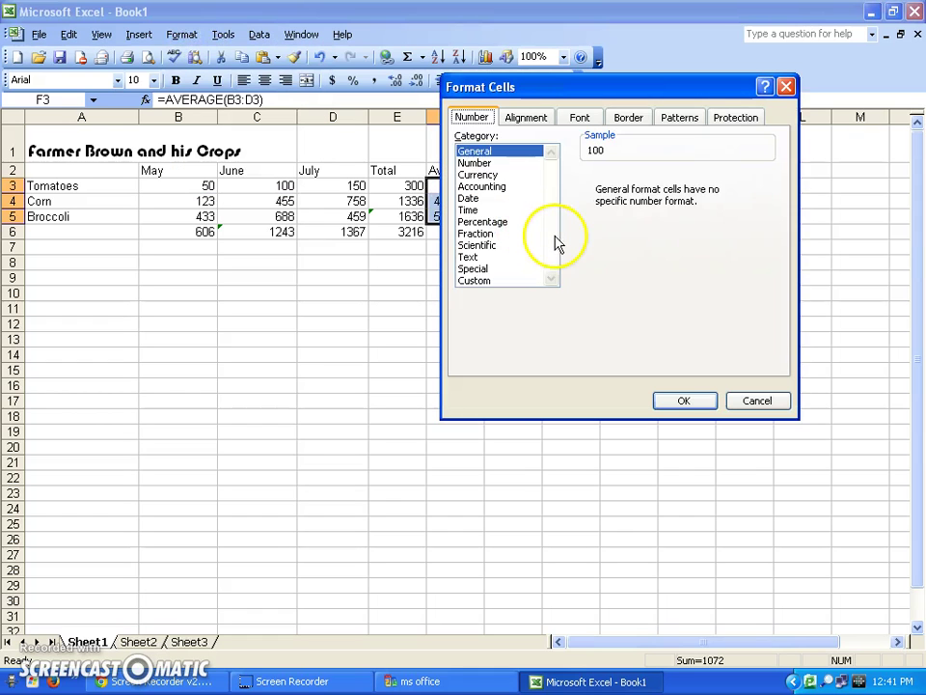
drag(577, 87, 618, 94)
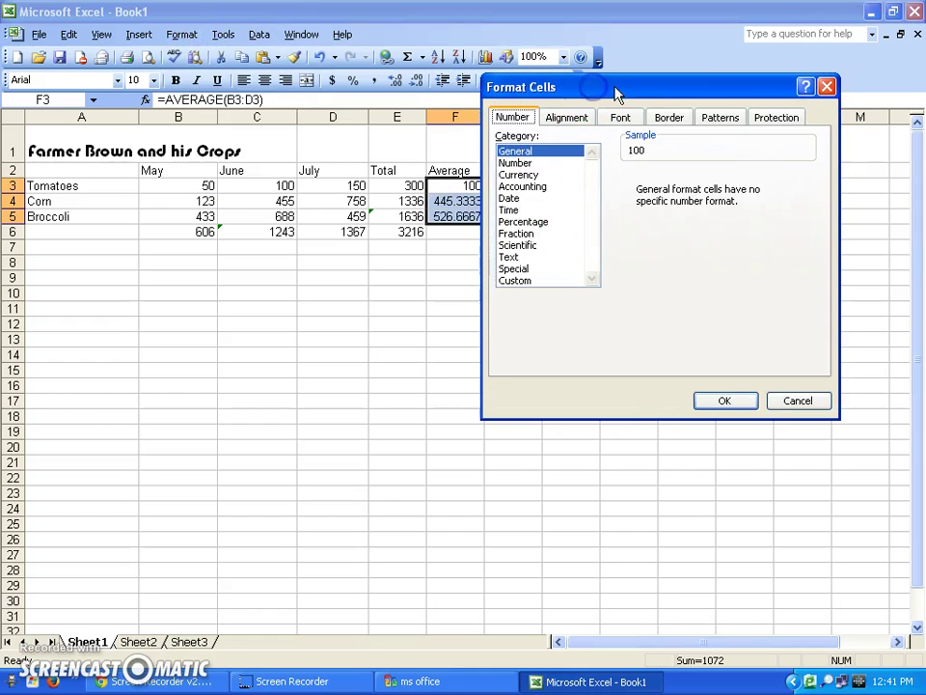
click(522, 177)
click(521, 162)
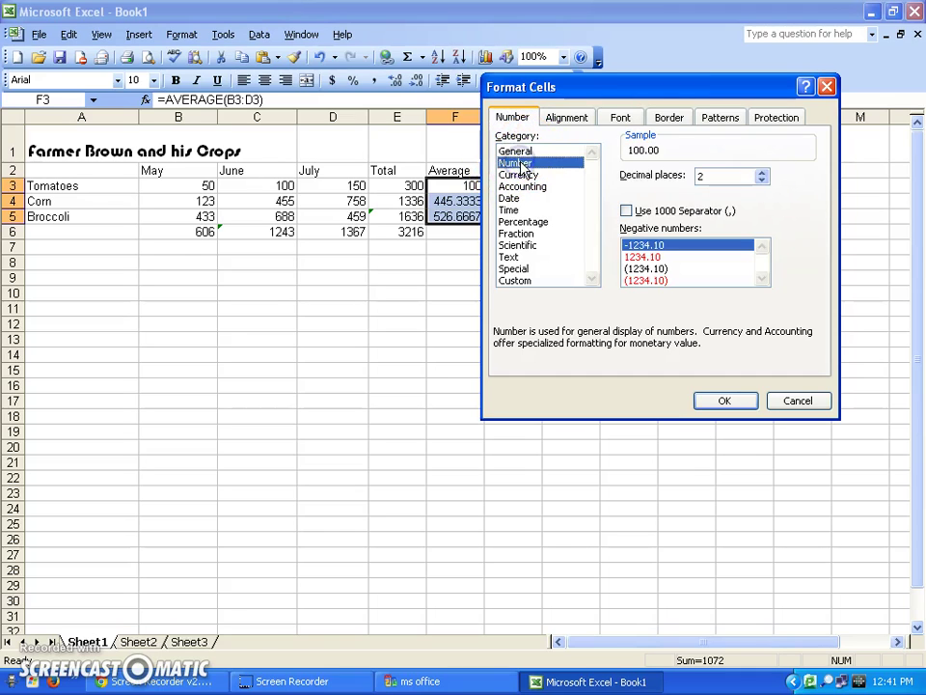
click(762, 182)
click(762, 181)
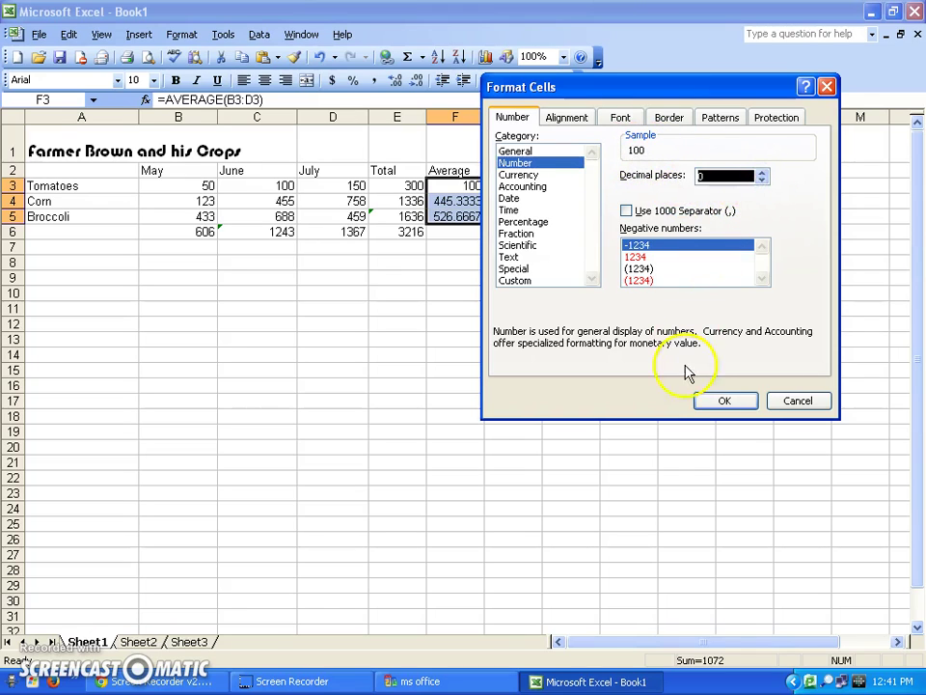
click(715, 403)
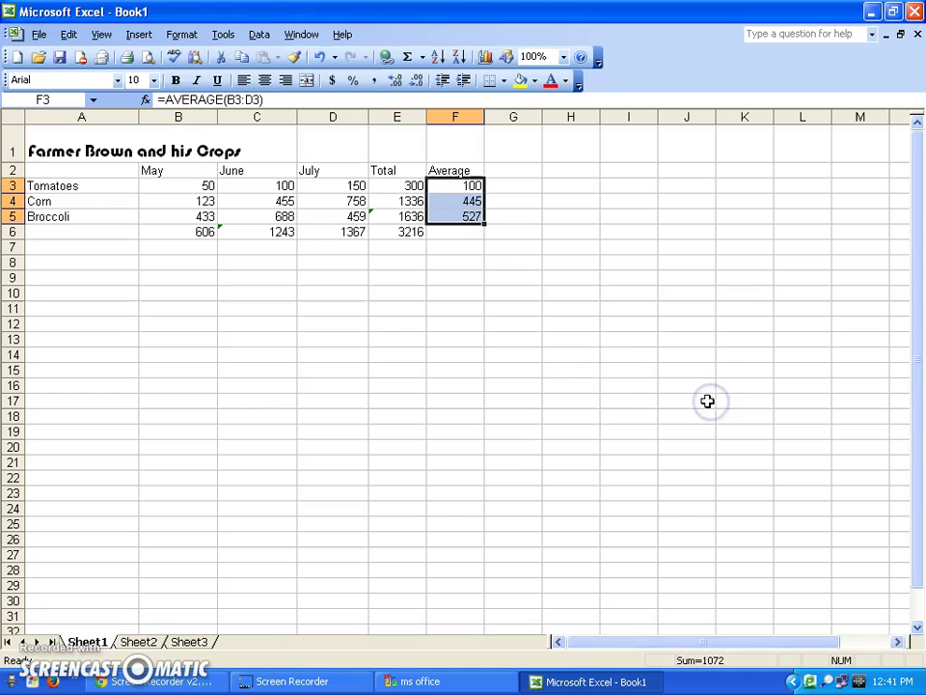
click(458, 247)
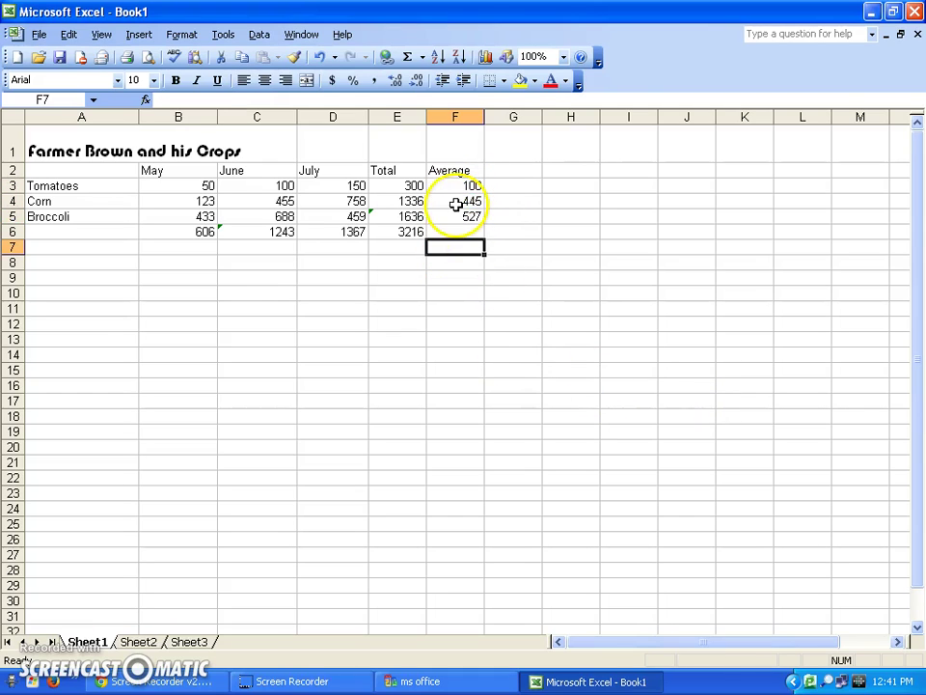
- Change the June figure for Corn in cell C4 to 523 and select the empty cell F6
click(271, 200)
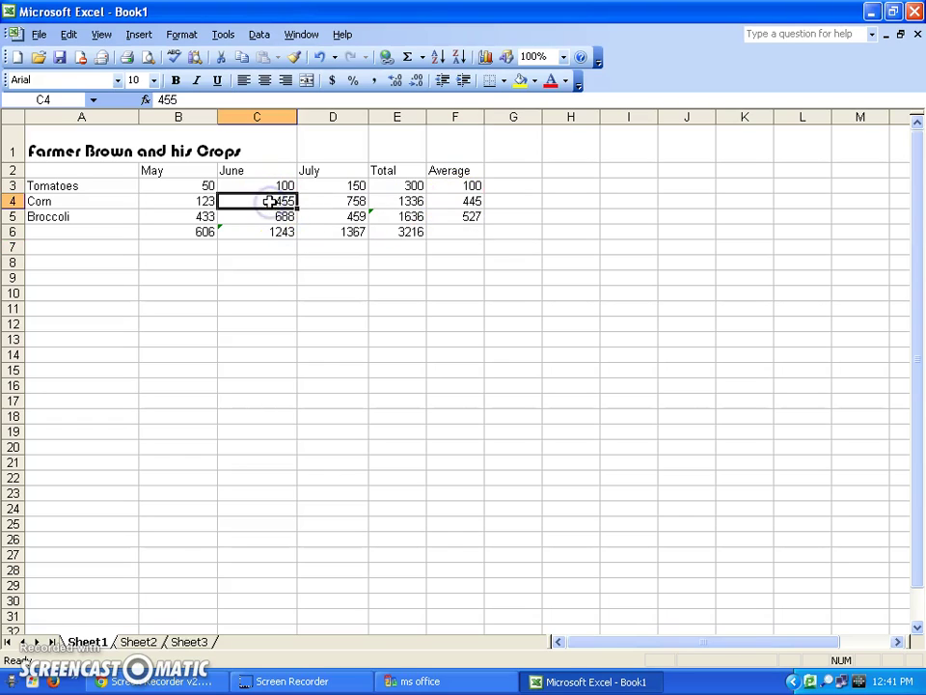
text(523)
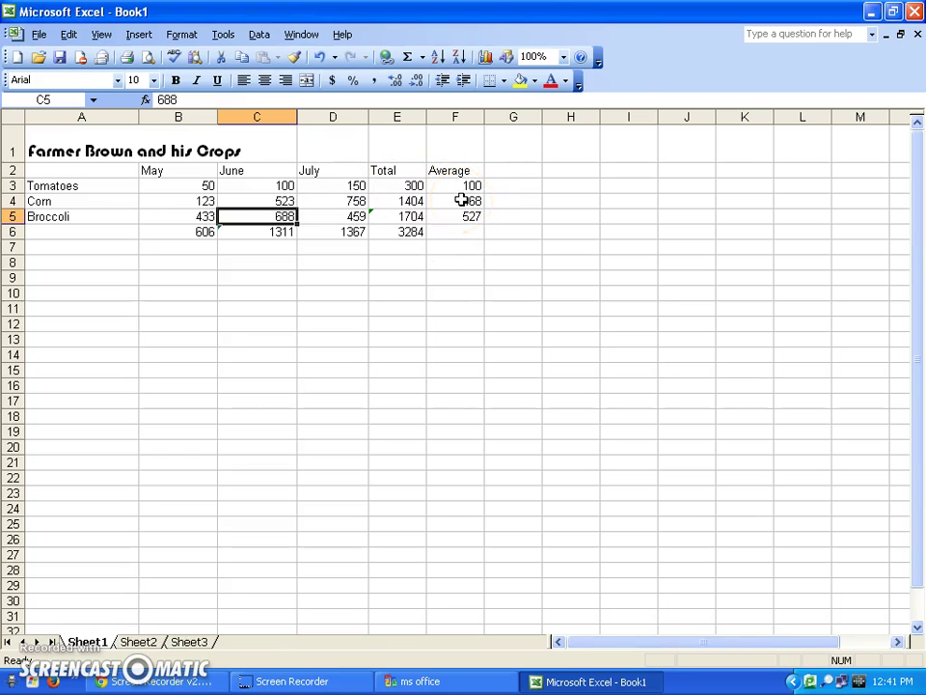
click(454, 231)
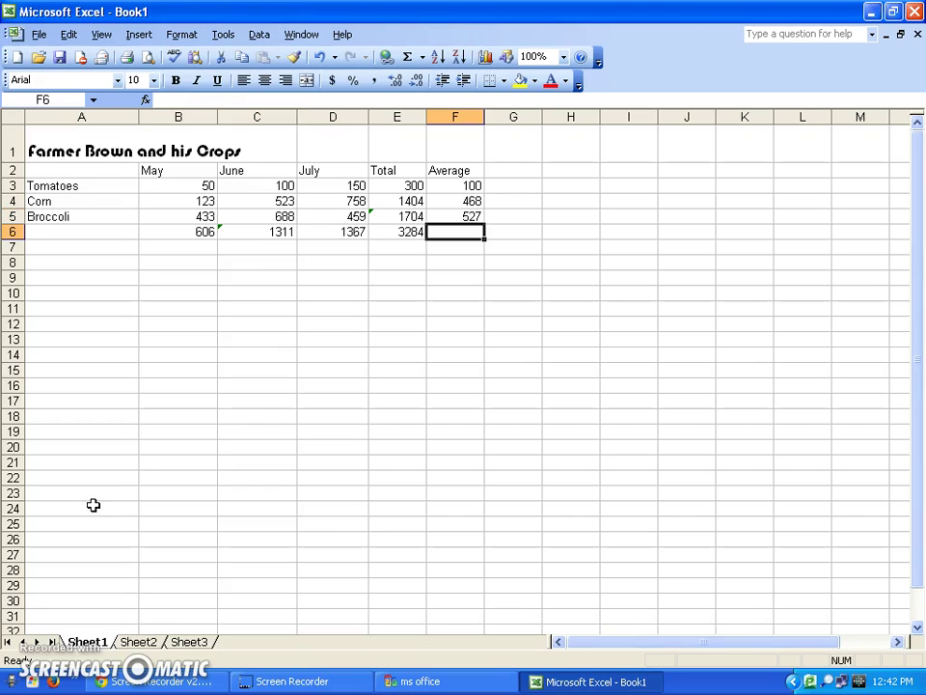